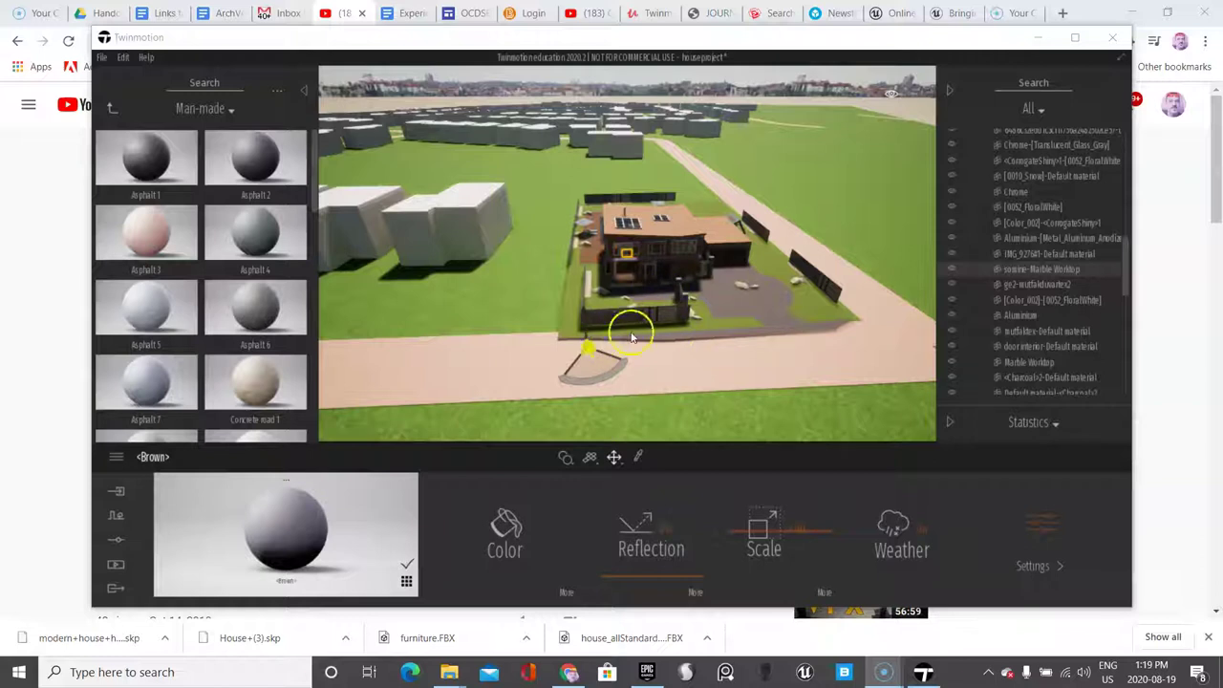
Select the entire modern house model in the scene graph and lower it slightly along its vertical axis to meet the ground.
{"action": "left_click", "coordinate": [667, 253]}
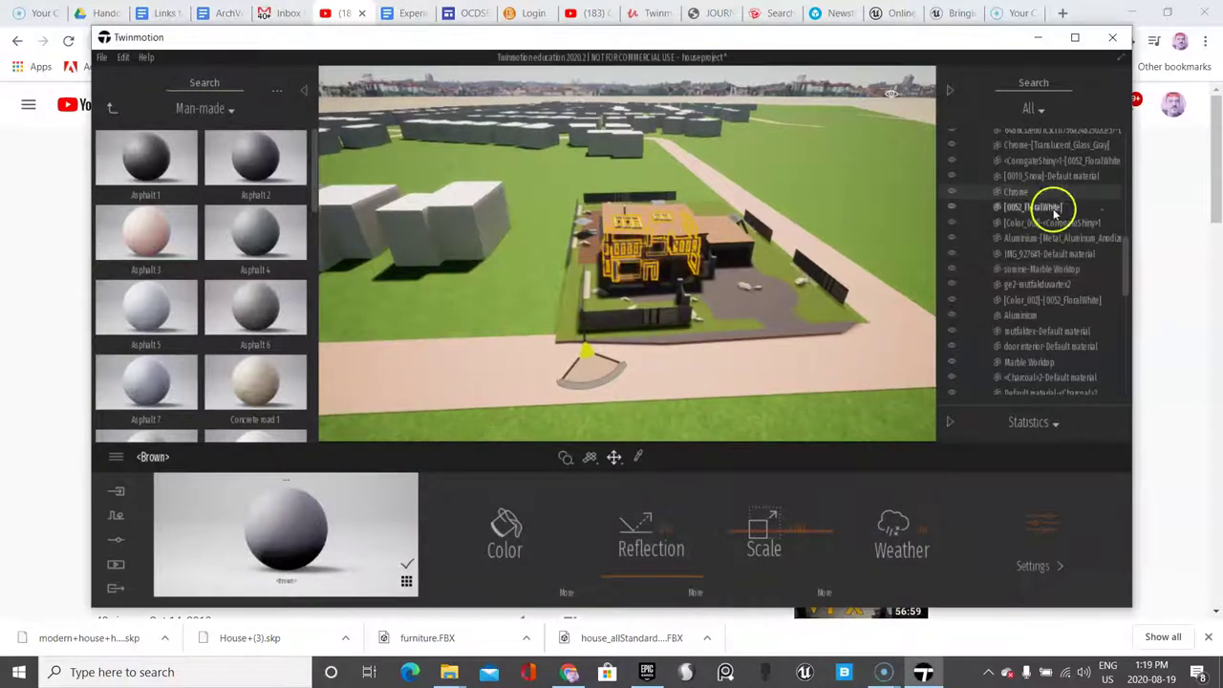
{"action": "left_click_drag", "start_coordinate": [1132, 252], "coordinate": [1118, 131]}
{"action": "left_click", "coordinate": [992, 175]}
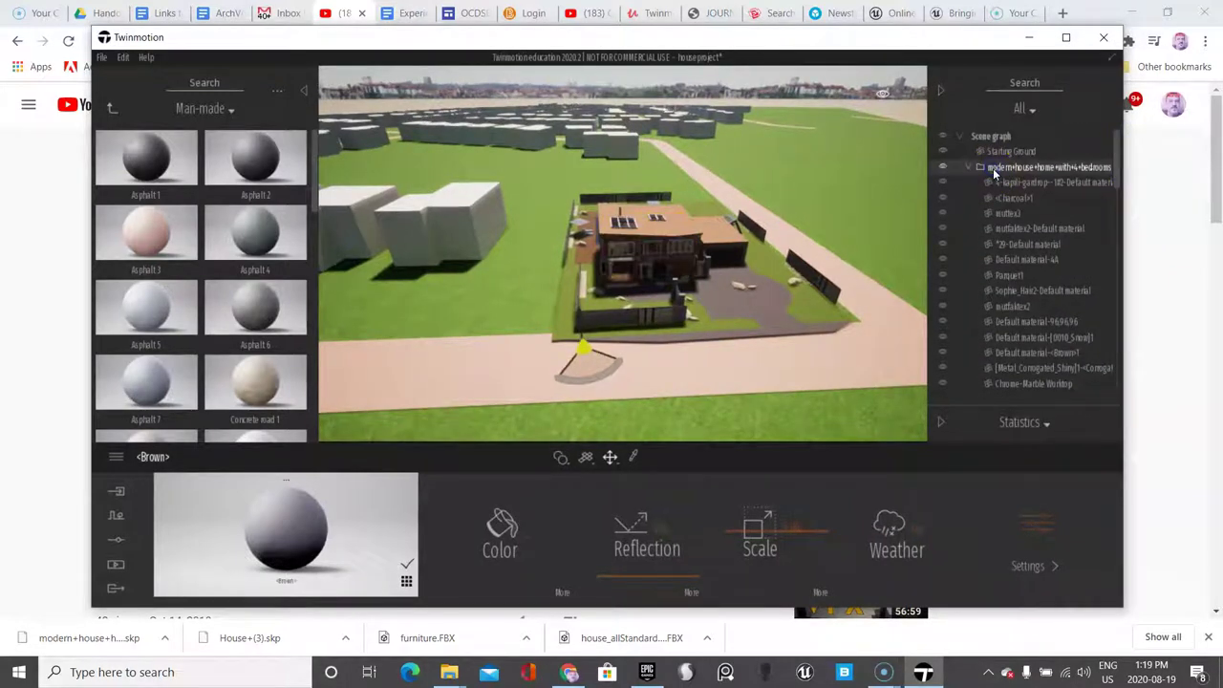
{"action": "left_click_drag", "start_coordinate": [642, 273], "coordinate": [646, 290]}
{"action": "scroll", "coordinate": [646, 290], "scroll_direction": "up", "scroll_amount": 5}
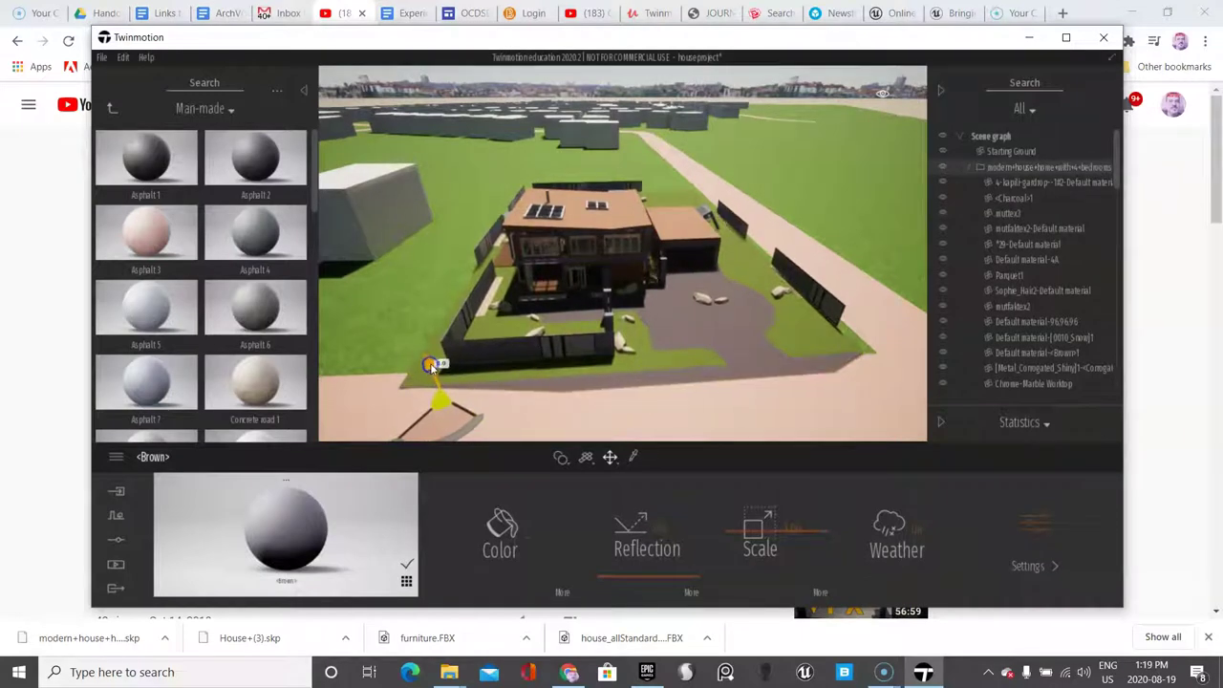
{"action": "left_click_drag", "start_coordinate": [426, 406], "coordinate": [450, 383]}
{"action": "left_click_drag", "start_coordinate": [432, 338], "coordinate": [435, 341]}
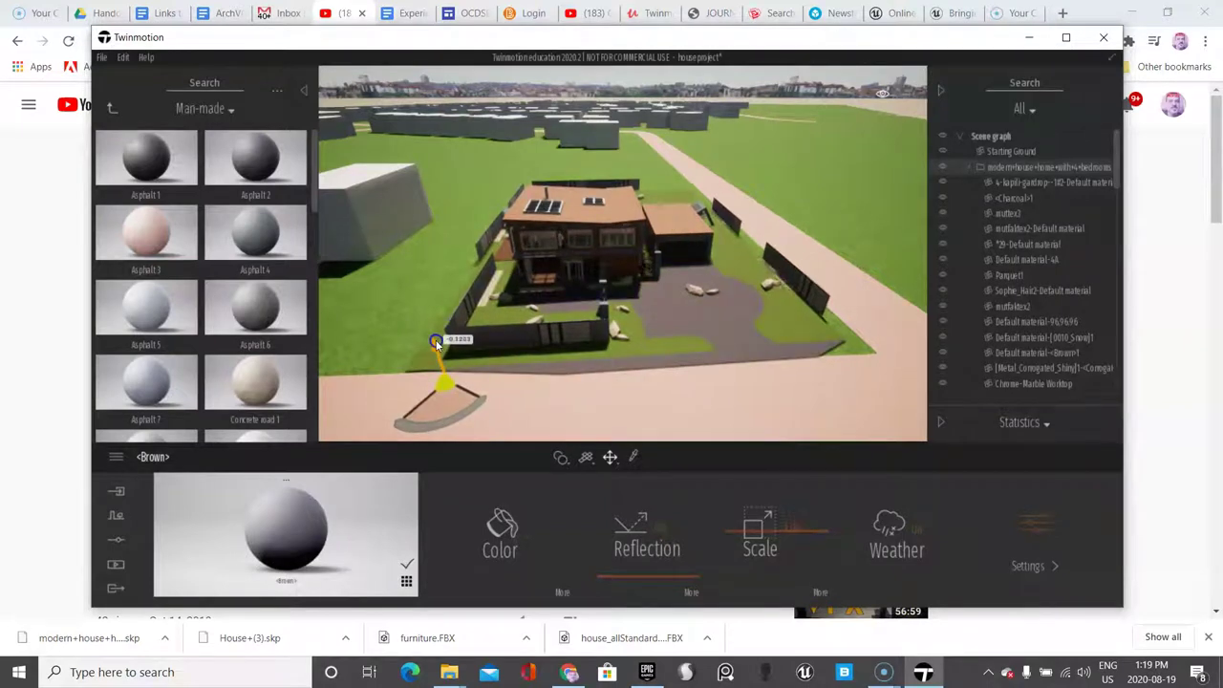
{"action": "left_click_drag", "start_coordinate": [436, 339], "coordinate": [437, 341]}
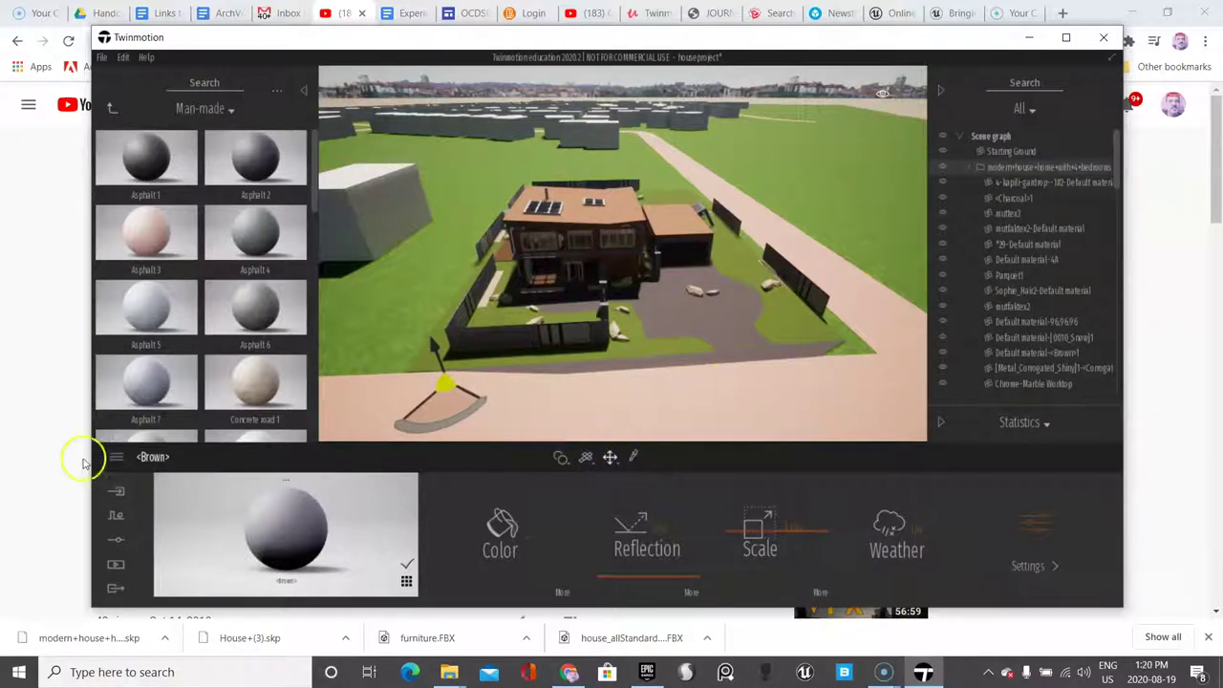
Apply the Asphalt 3 material to the driveway in front of the house.
{"action": "left_click", "coordinate": [119, 492]}
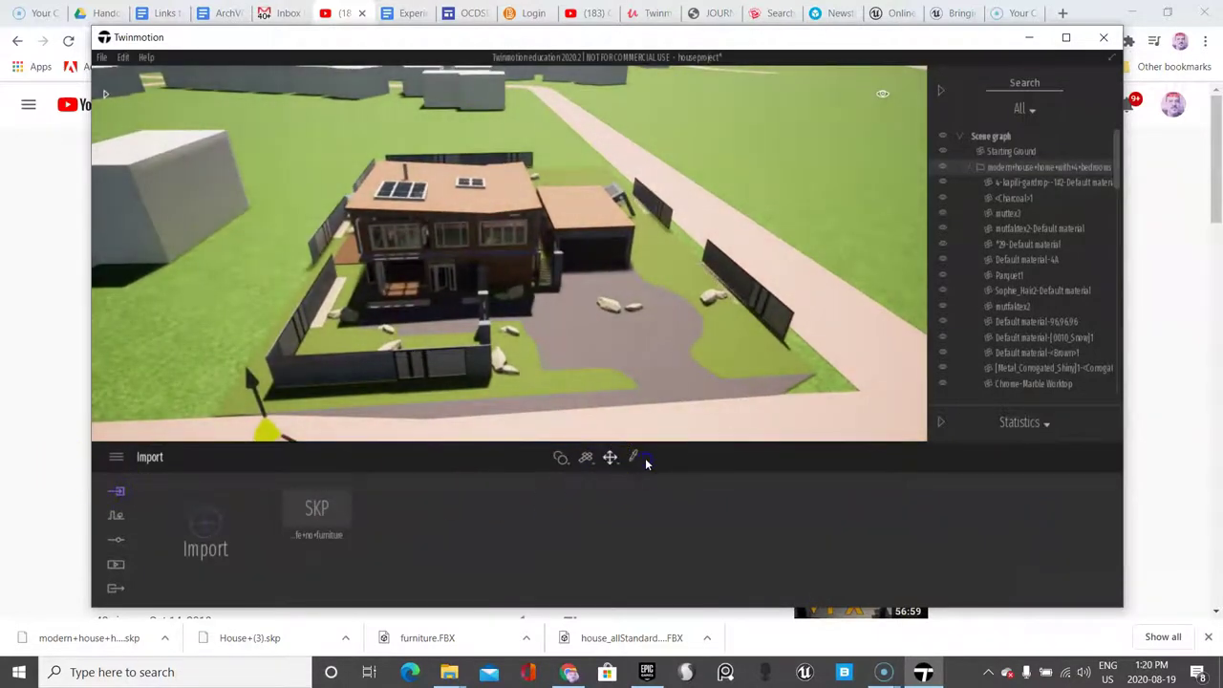
{"action": "left_click", "coordinate": [638, 455]}
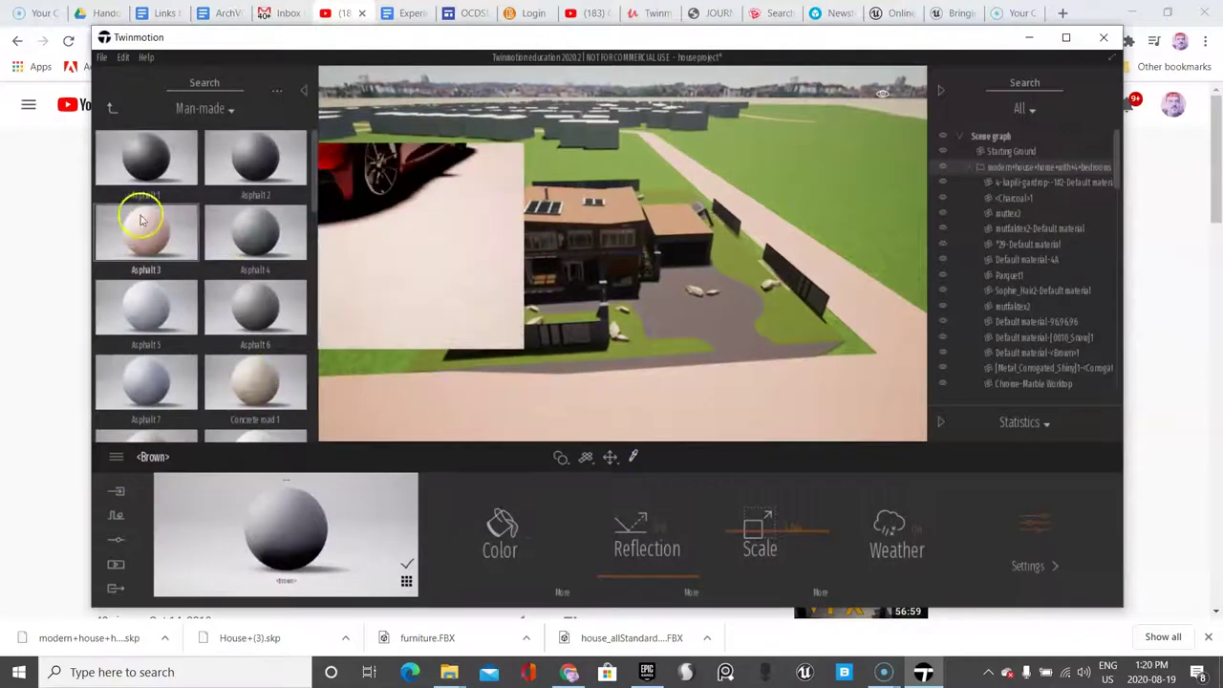
{"action": "left_click_drag", "start_coordinate": [111, 185], "coordinate": [570, 306]}
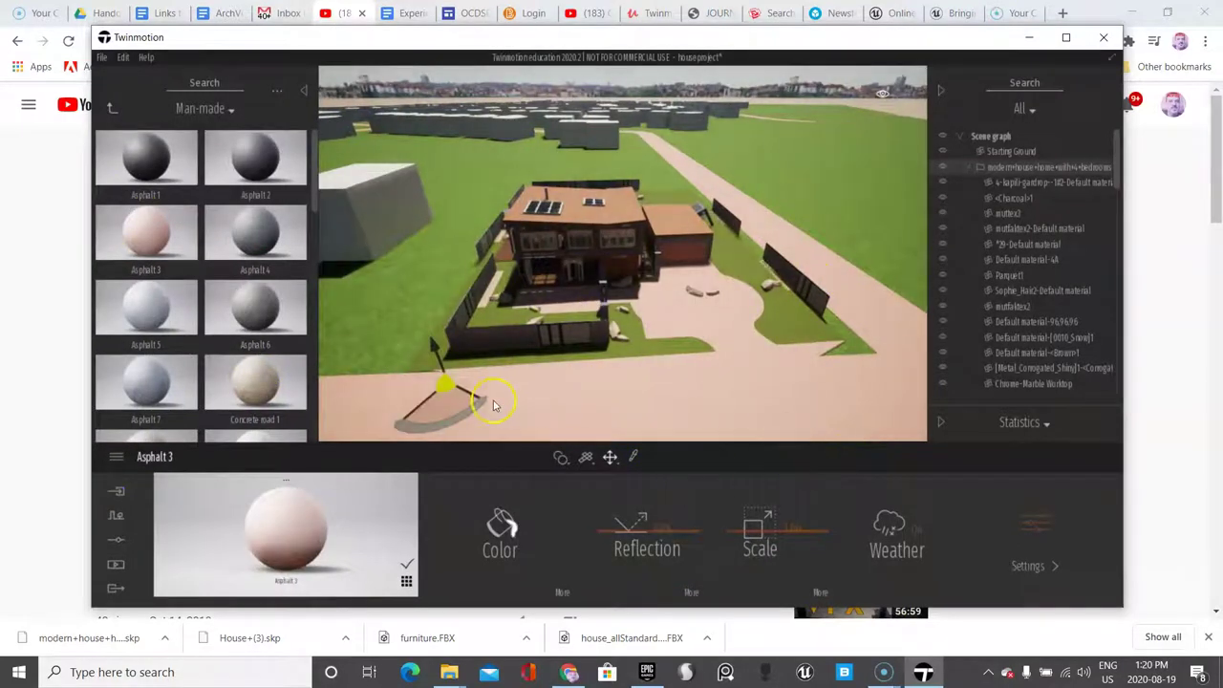
{"action": "scroll", "coordinate": [707, 358], "scroll_direction": "up", "scroll_amount": 3}
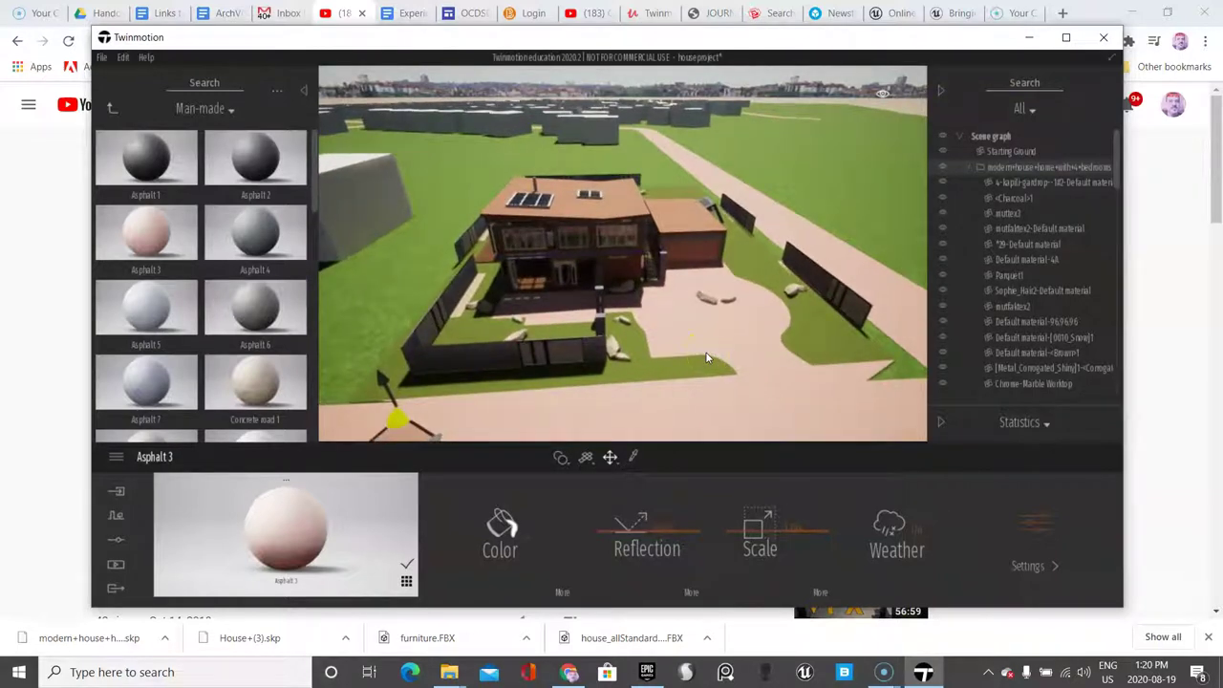
{"action": "scroll", "coordinate": [684, 363], "scroll_direction": "up", "scroll_amount": 3}
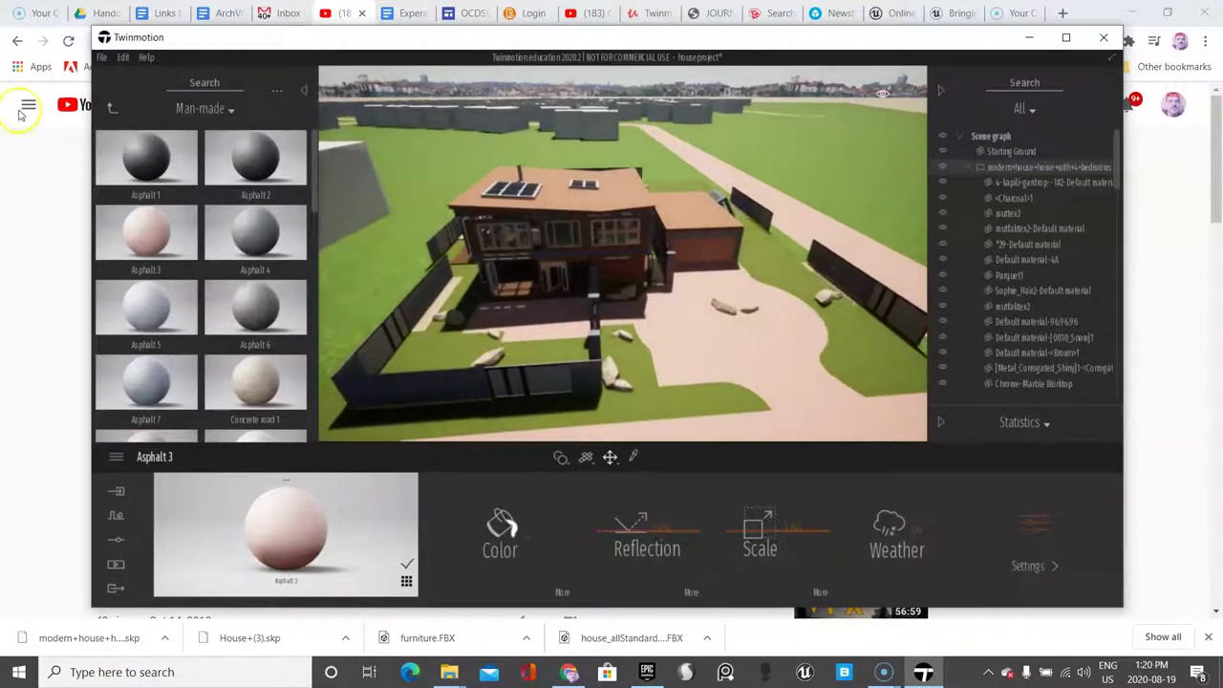
Leave the materials library and browse to the Trees collection under Vegetation and landscape.
{"action": "left_click", "coordinate": [112, 108]}
{"action": "left_click", "coordinate": [113, 109]}
{"action": "scroll", "coordinate": [148, 263], "scroll_direction": "down", "scroll_amount": 1}
{"action": "scroll", "coordinate": [152, 275], "scroll_direction": "down", "scroll_amount": 5}
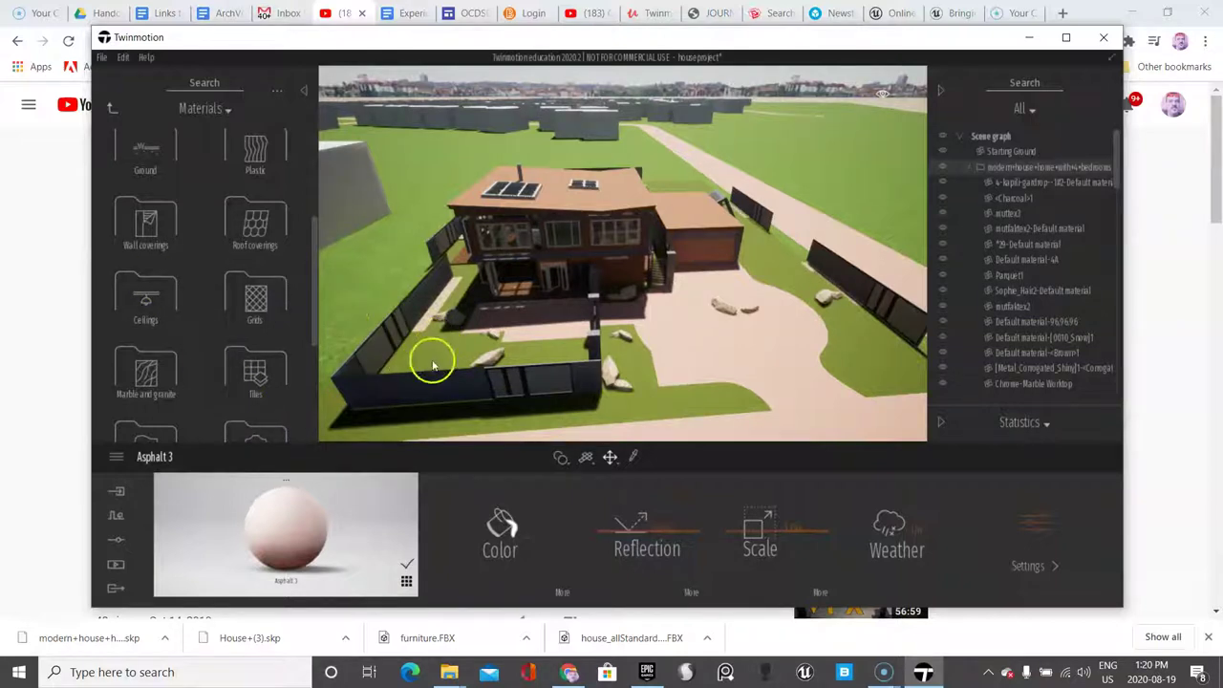
{"action": "scroll", "coordinate": [224, 264], "scroll_direction": "up", "scroll_amount": 3}
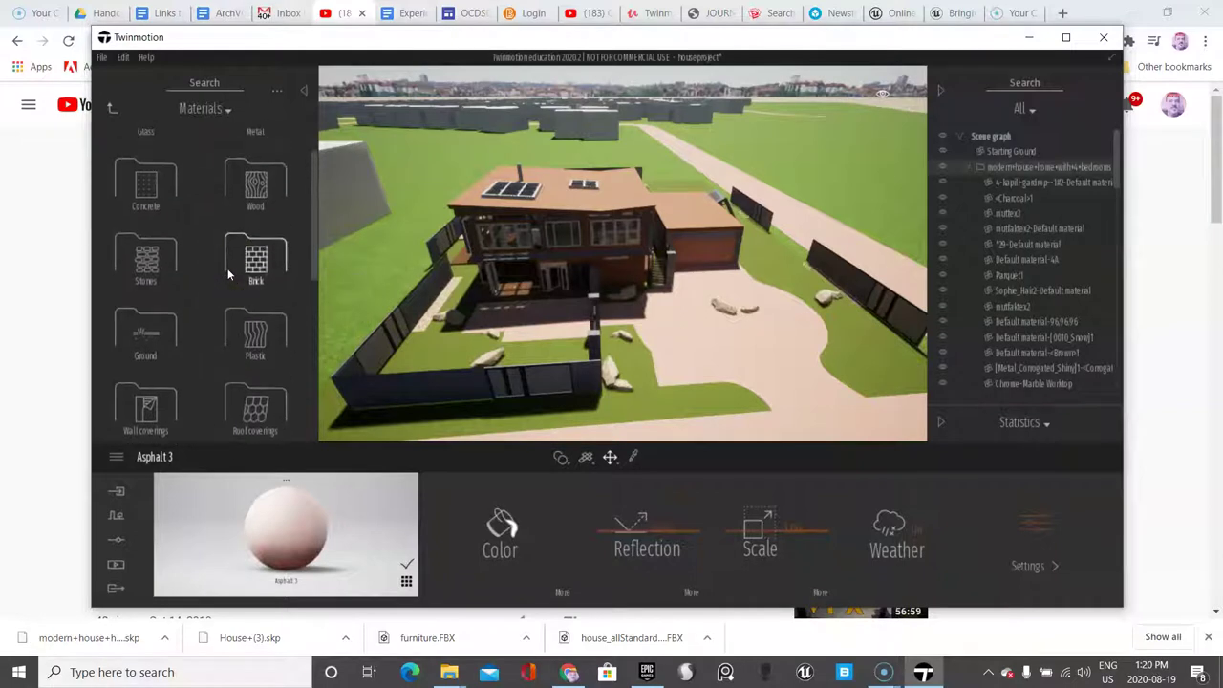
{"action": "scroll", "coordinate": [227, 269], "scroll_direction": "up", "scroll_amount": 1}
{"action": "left_click", "coordinate": [113, 109]}
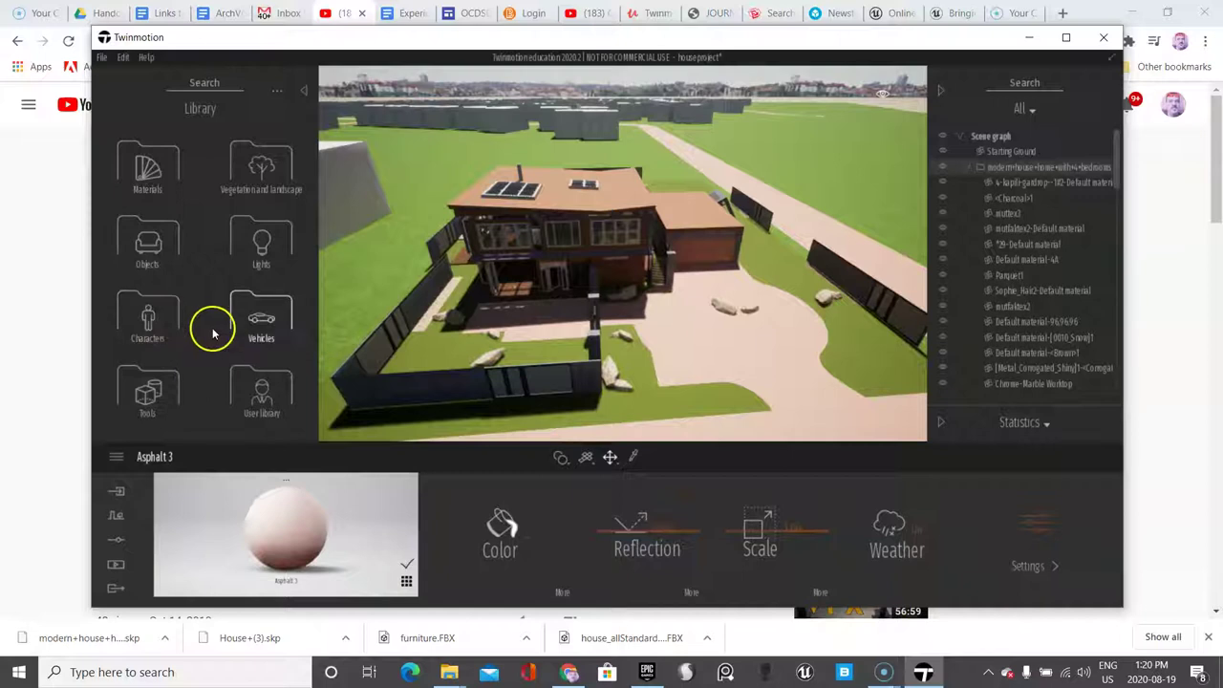
{"action": "left_click", "coordinate": [271, 189]}
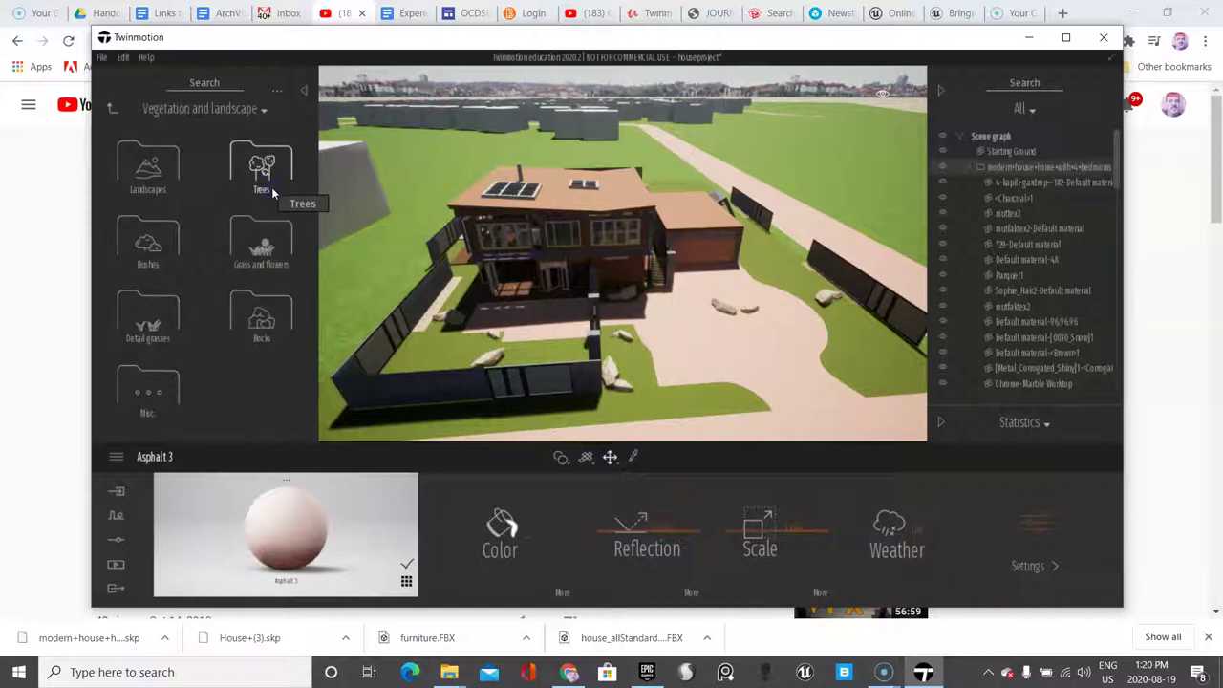
{"action": "left_click", "coordinate": [259, 169]}
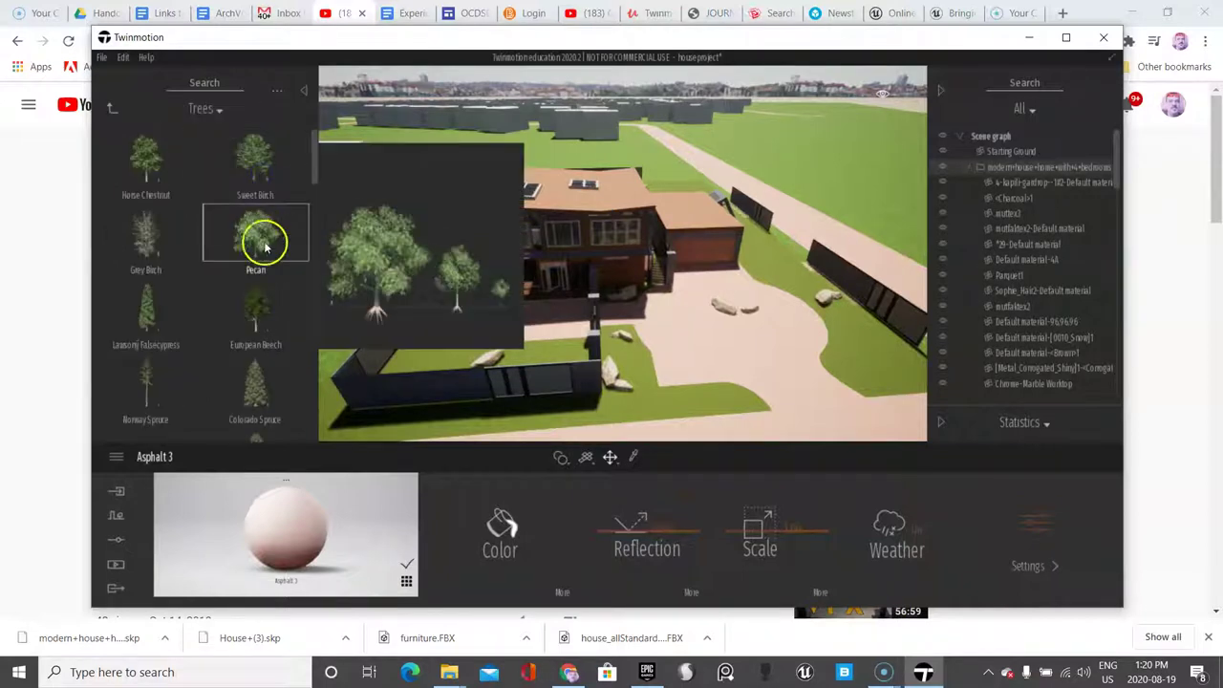
{"action": "scroll", "coordinate": [240, 267], "scroll_direction": "down", "scroll_amount": 3}
{"action": "scroll", "coordinate": [240, 273], "scroll_direction": "up", "scroll_amount": 3}
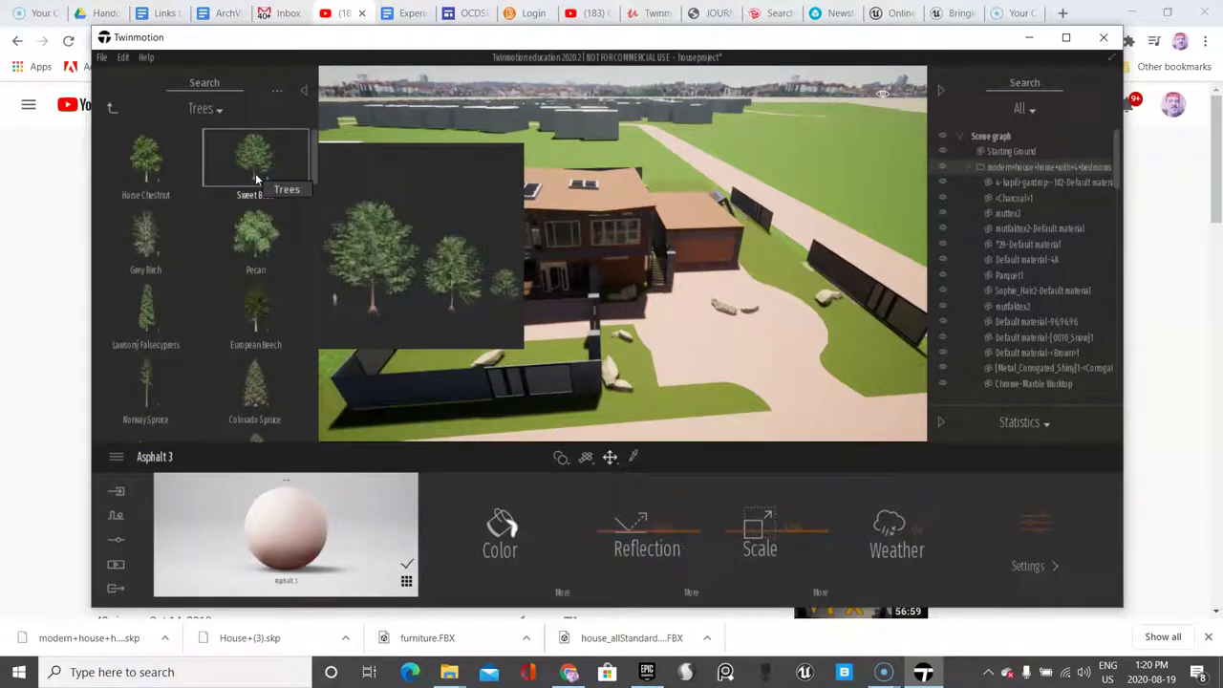
Try a Sweet Birch tree inside the front fence of the house, and delete it.
{"action": "left_click_drag", "start_coordinate": [255, 179], "coordinate": [428, 352]}
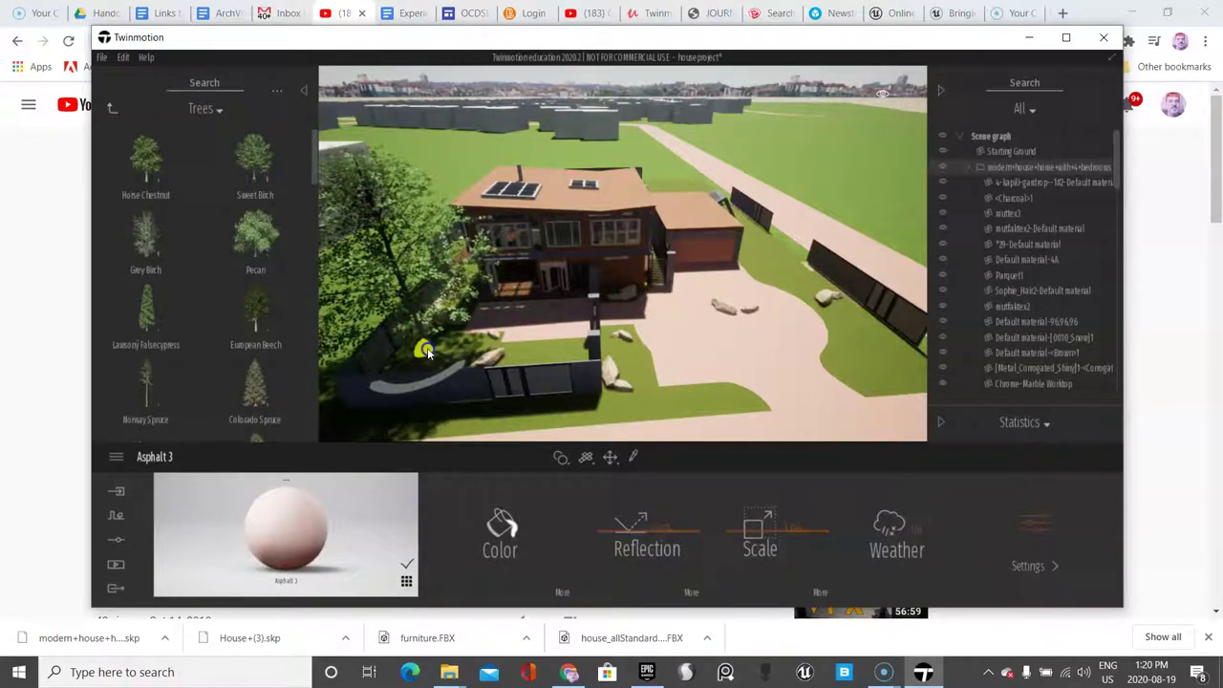
{"action": "left_click_drag", "start_coordinate": [427, 352], "coordinate": [428, 353]}
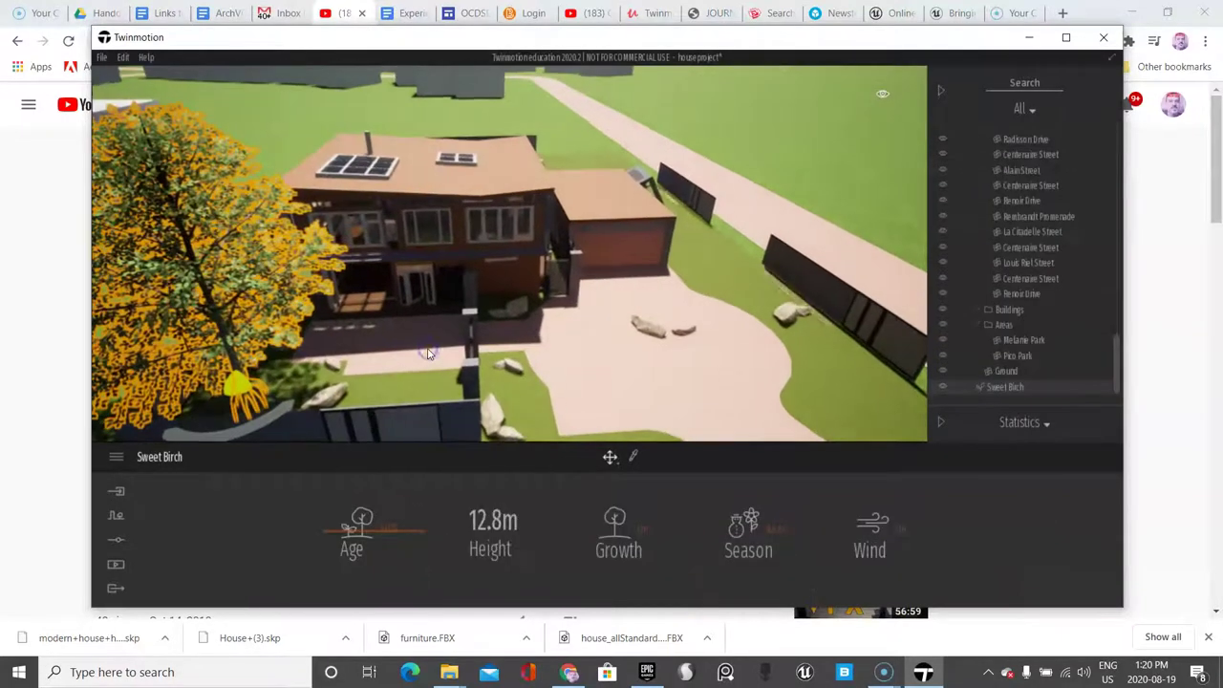
{"action": "scroll", "coordinate": [336, 327], "scroll_direction": "down", "scroll_amount": 3}
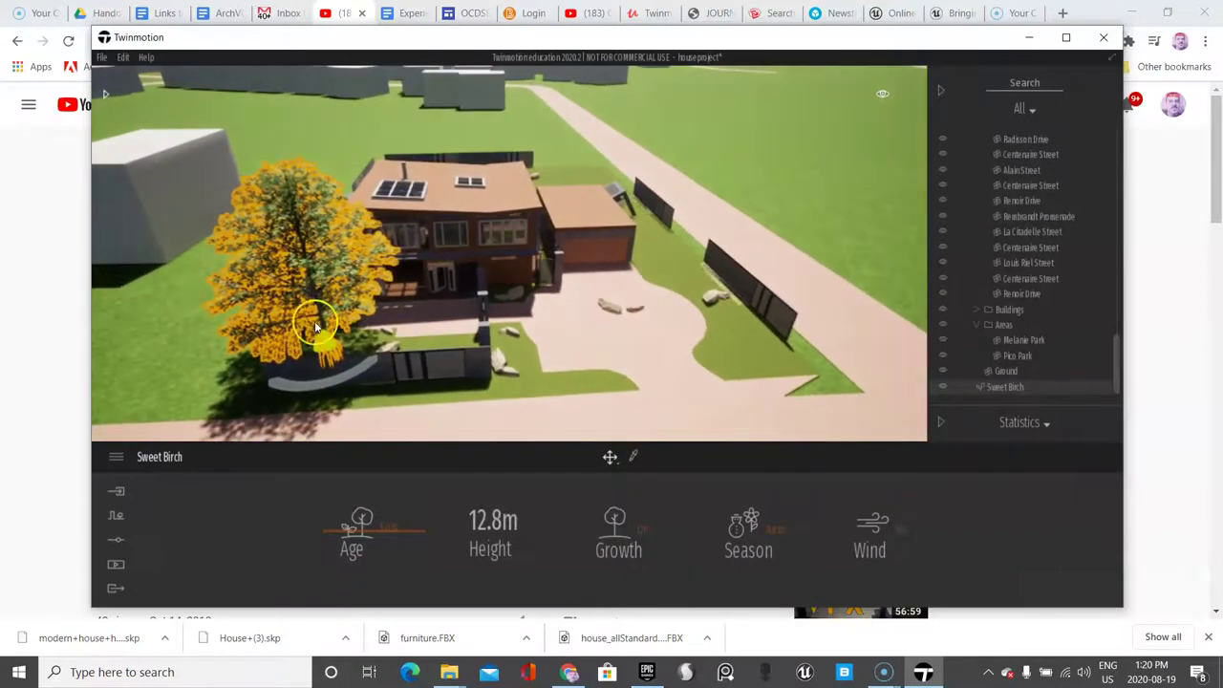
{"action": "key", "text": "Delete"}
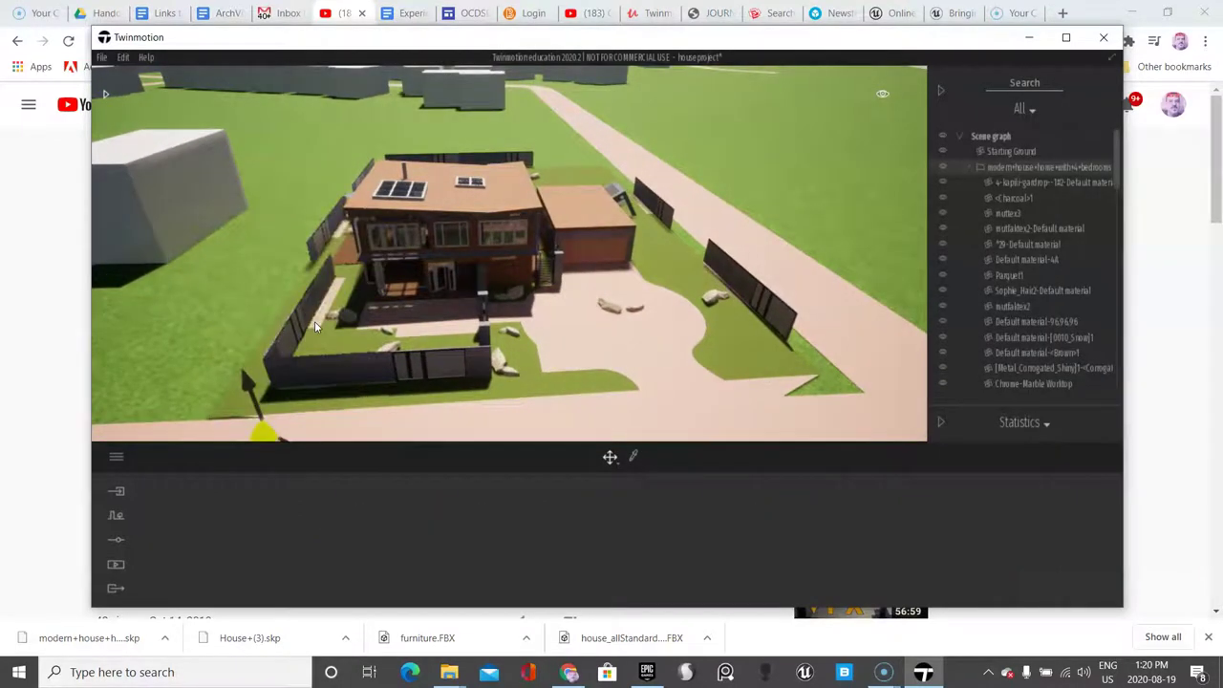
Place a Horse Chestnut tree in the front yard behind the dark fence and switch its transform mode.
{"action": "left_click", "coordinate": [105, 94]}
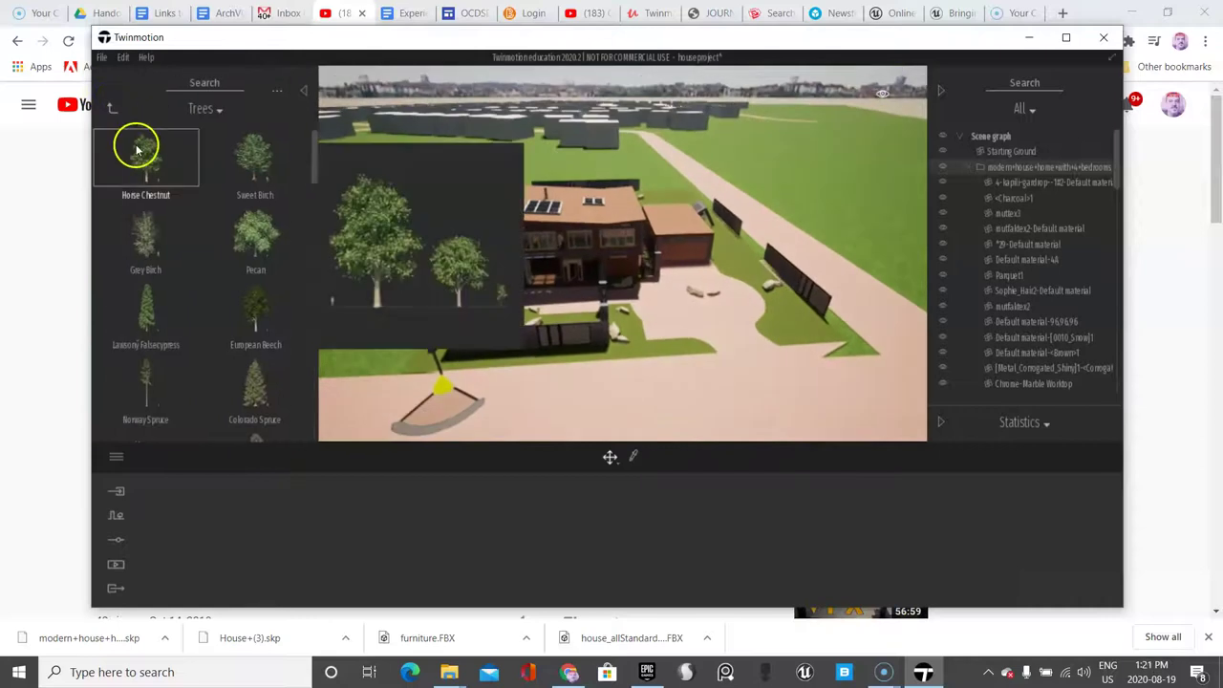
{"action": "left_click_drag", "start_coordinate": [238, 217], "coordinate": [496, 320]}
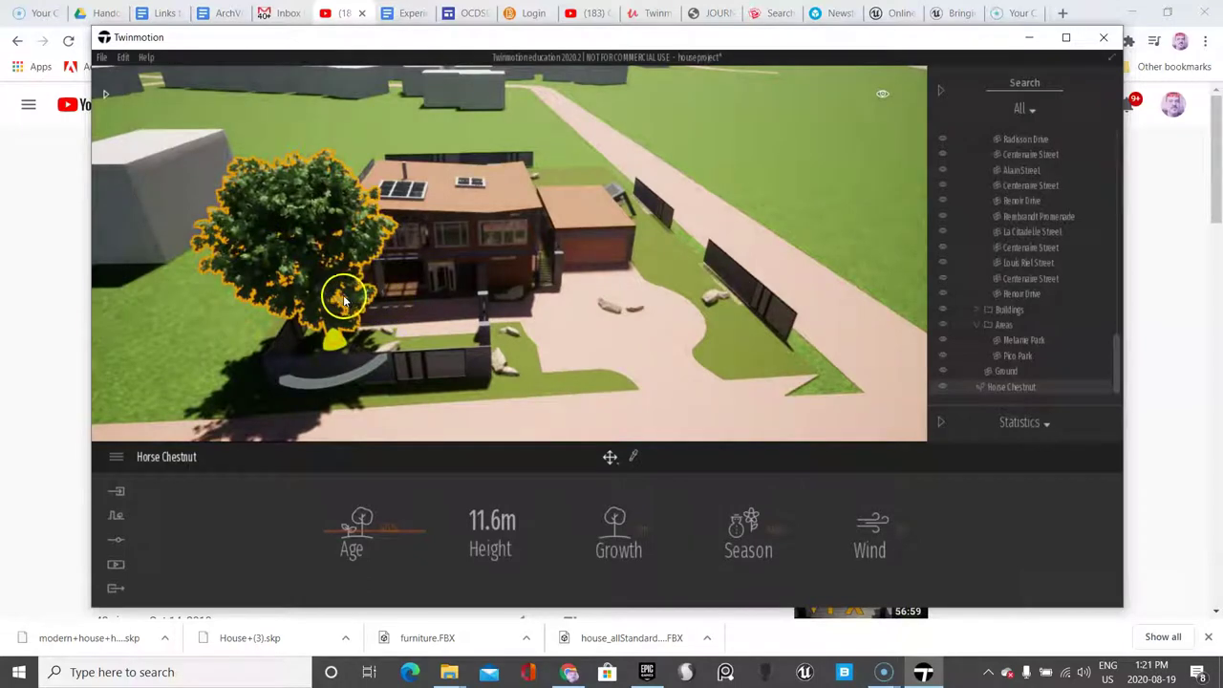
{"action": "key", "text": "space"}
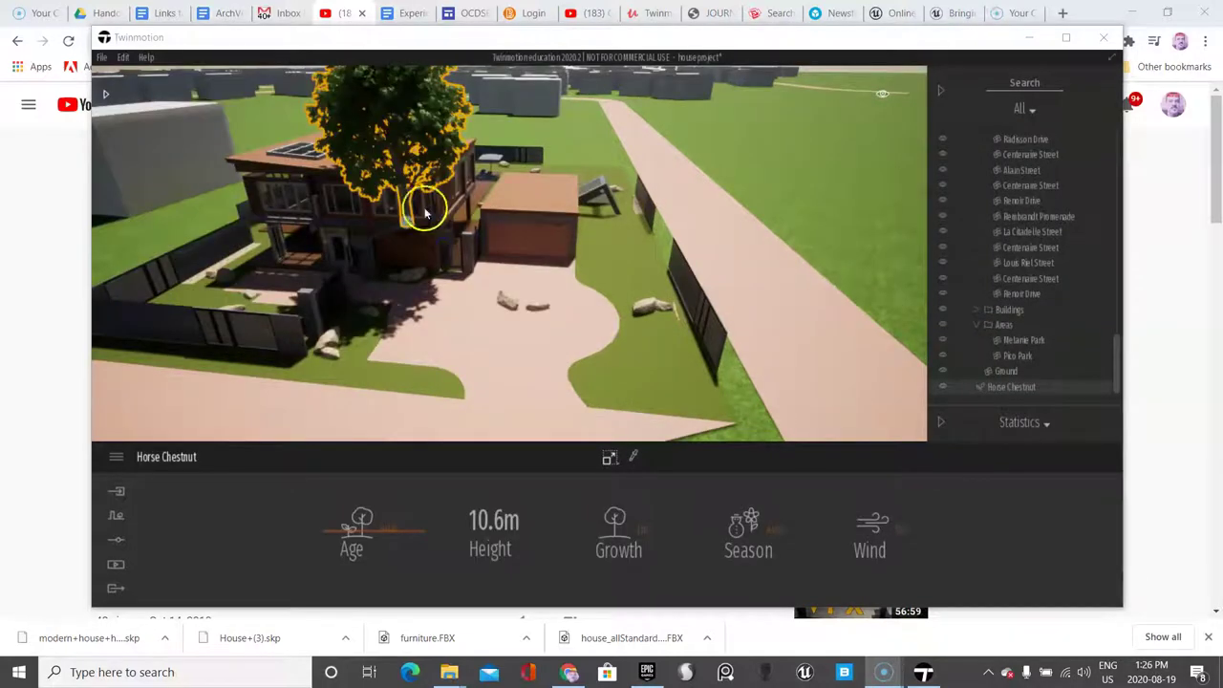
Select the Horse Chestnut and move it from the front of the house to the lawn strip beside the driveway and road.
{"action": "left_click", "coordinate": [409, 221]}
{"action": "left_click", "coordinate": [445, 242]}
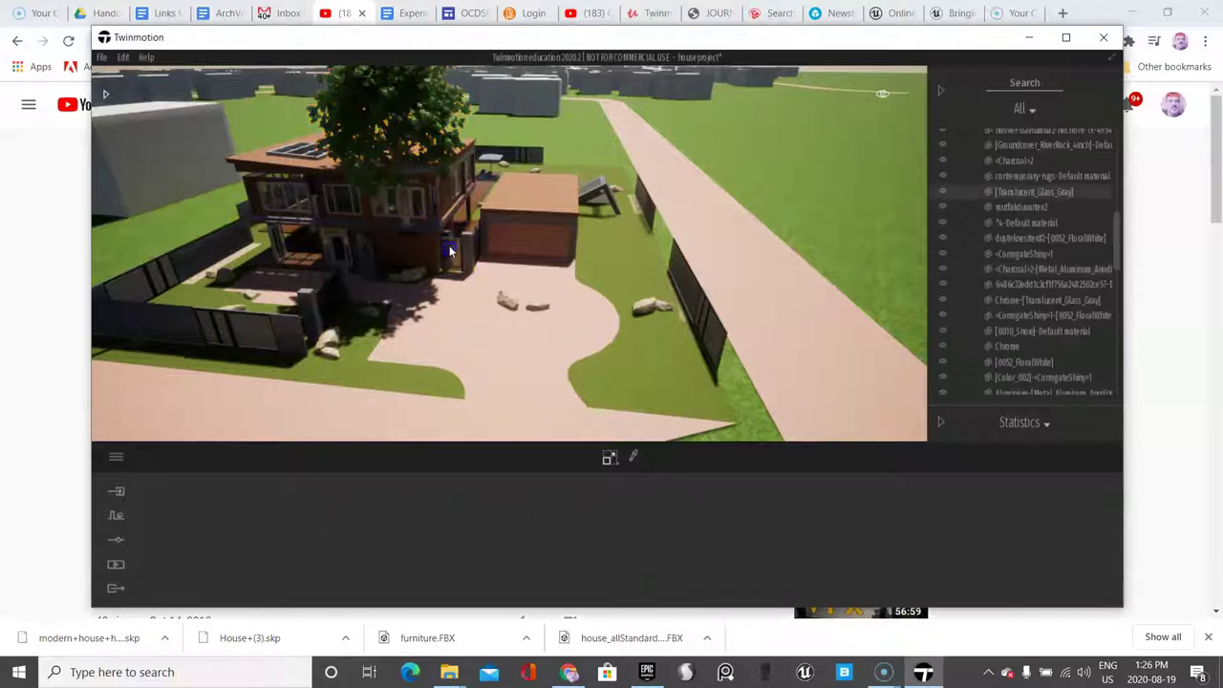
{"action": "left_click", "coordinate": [385, 134]}
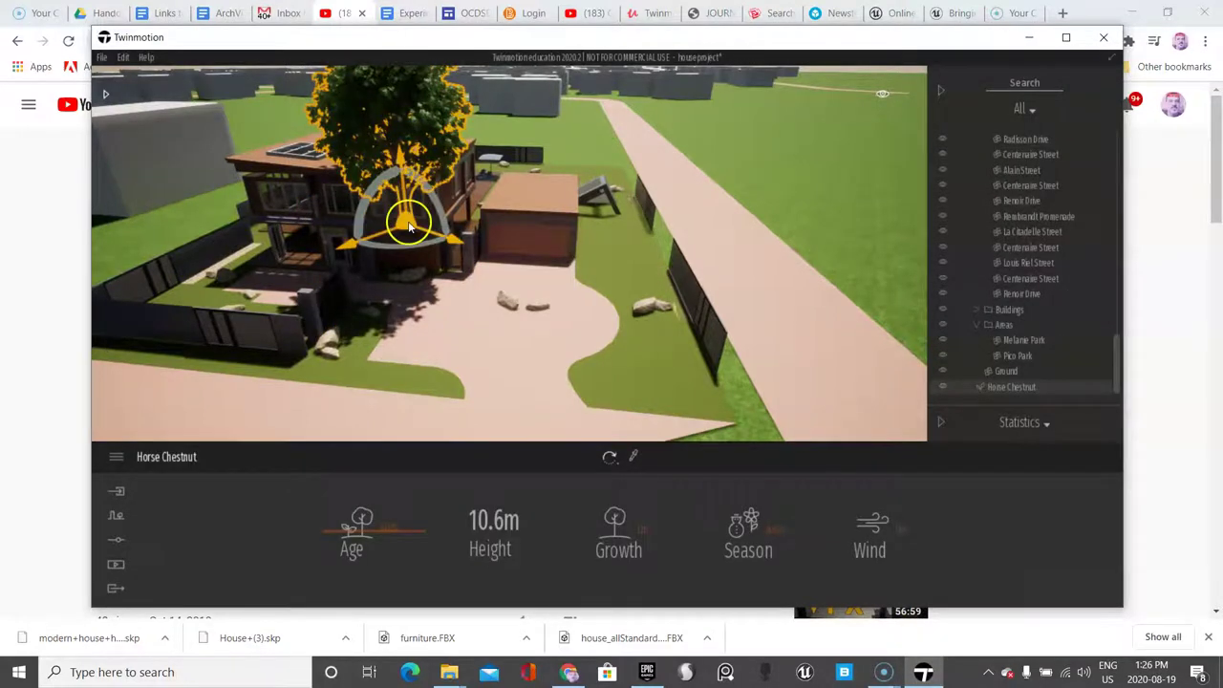
{"action": "left_click_drag", "start_coordinate": [404, 205], "coordinate": [666, 363]}
{"action": "left_click_drag", "start_coordinate": [669, 308], "coordinate": [666, 312]}
Examine the relocated Horse Chestnut up close and the driveway area in front of the garage.
{"action": "right_click_drag", "start_coordinate": [655, 387], "coordinate": [560, 390]}
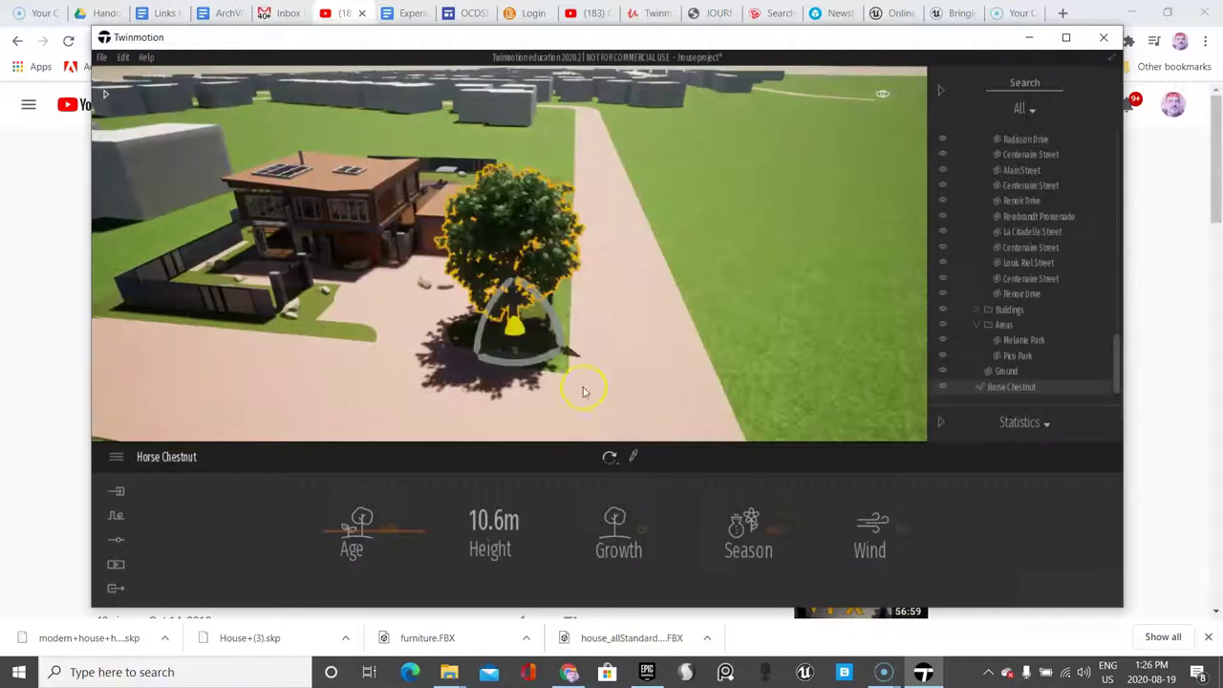
{"action": "left_click_drag", "start_coordinate": [511, 394], "coordinate": [509, 394]}
{"action": "scroll", "coordinate": [509, 399], "scroll_direction": "up", "scroll_amount": 4}
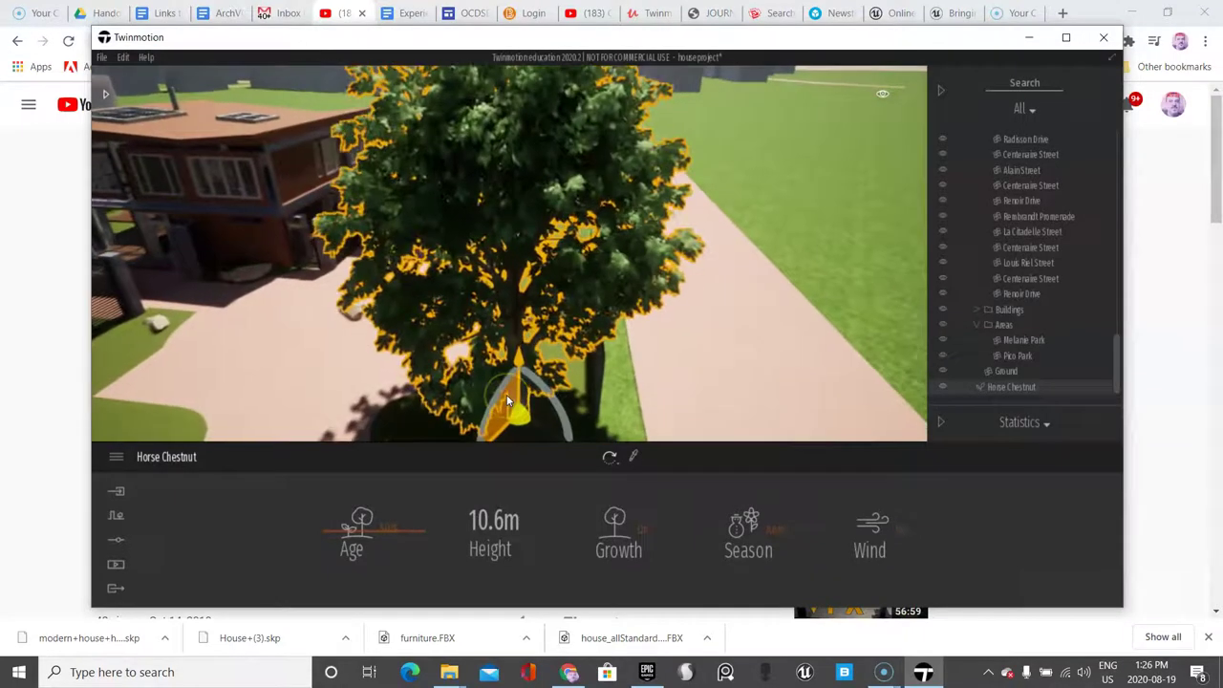
{"action": "scroll", "coordinate": [506, 400], "scroll_direction": "up", "scroll_amount": 5}
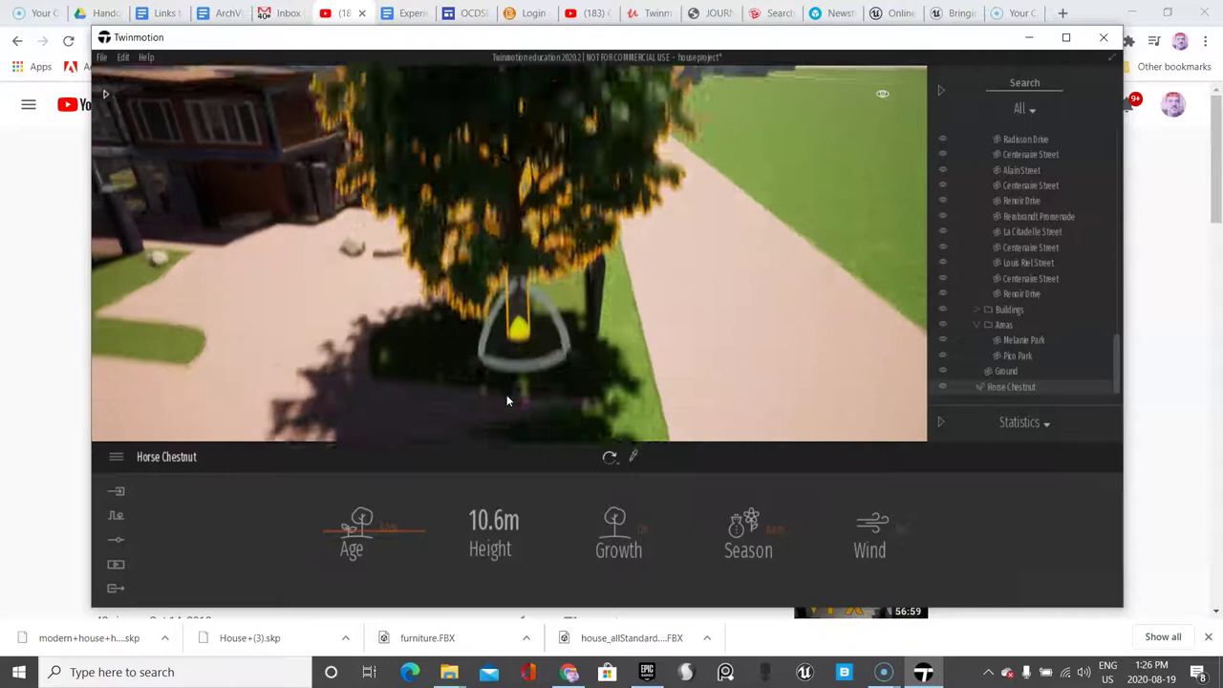
{"action": "middle_click_drag", "start_coordinate": [506, 399], "coordinate": [542, 292]}
{"action": "scroll", "coordinate": [542, 290], "scroll_direction": "up", "scroll_amount": 6}
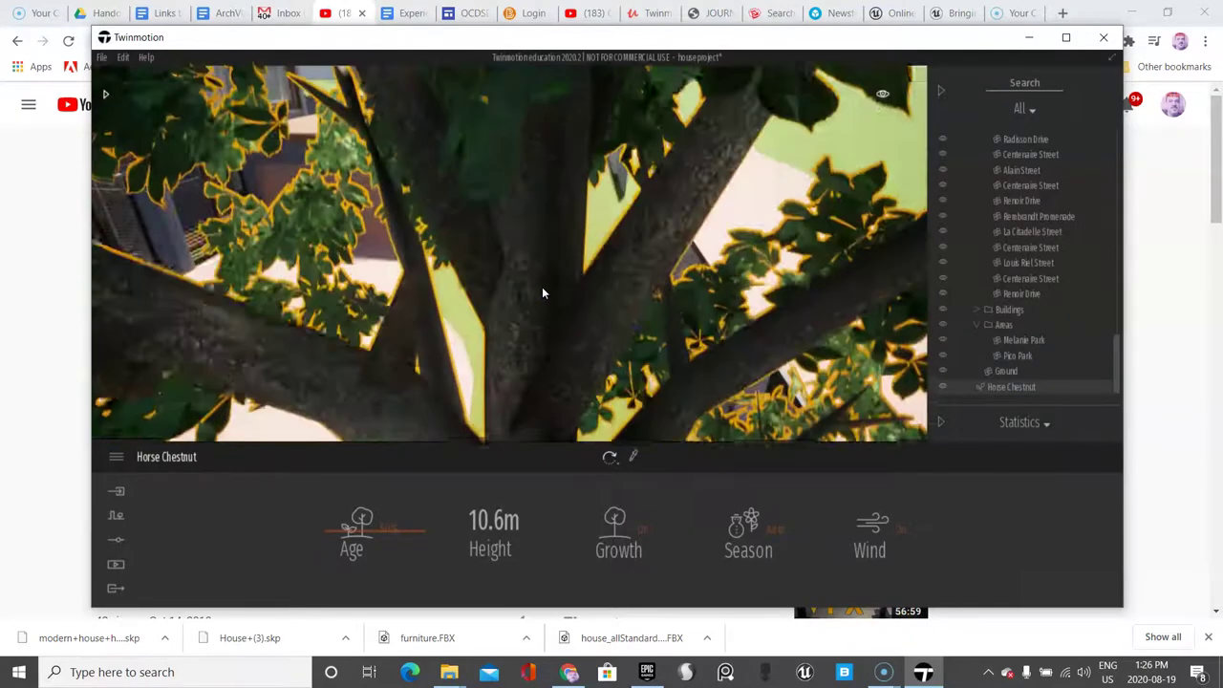
{"action": "key", "text": "a"}
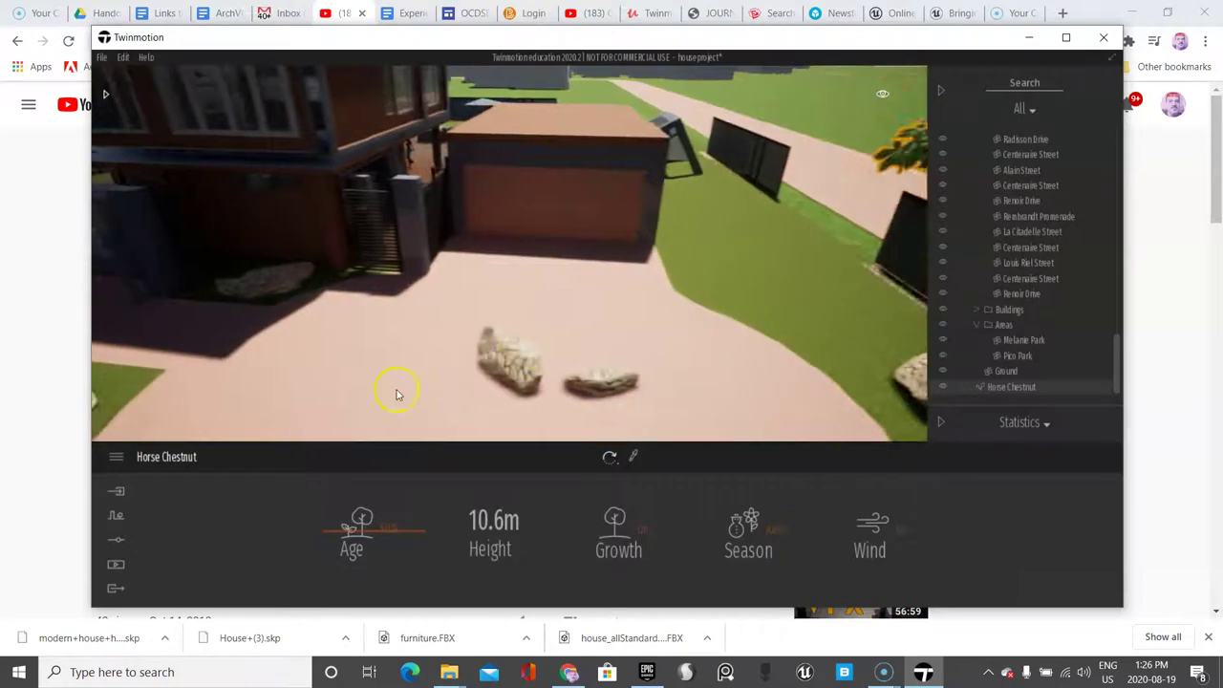
{"action": "key", "text": "s"}
{"action": "key", "text": "s"}
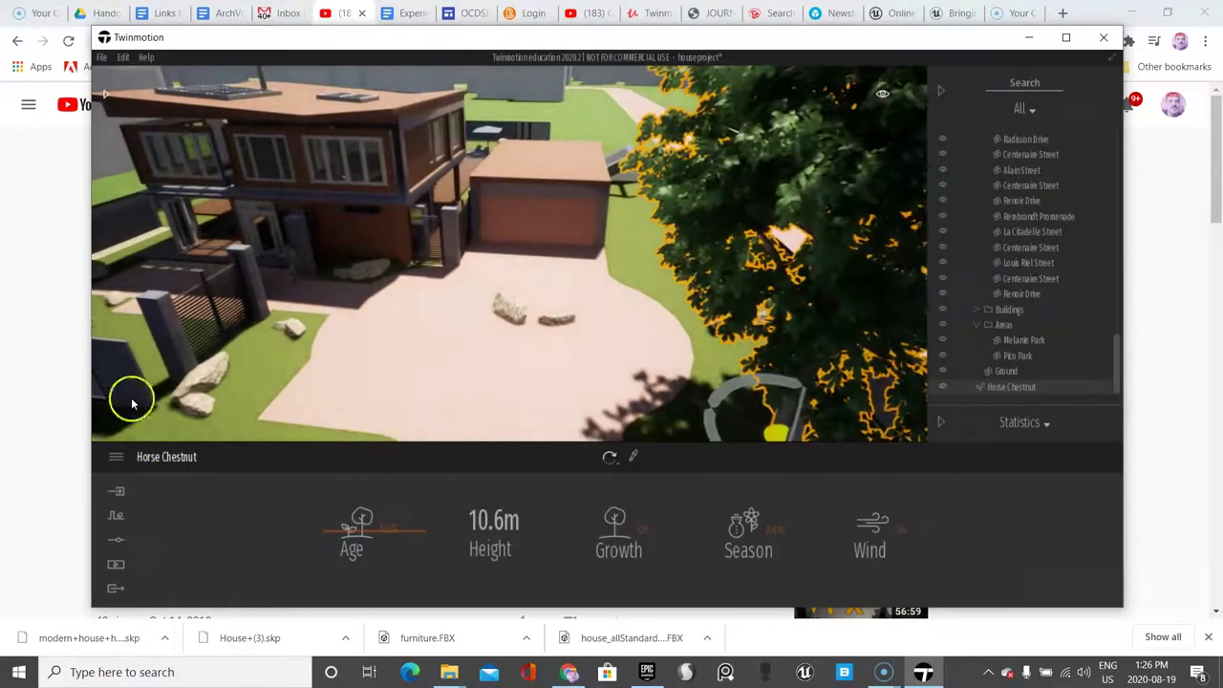
Place the Coupe 01 car from the vehicle library on the driveway in front of the house.
{"action": "left_click", "coordinate": [100, 108]}
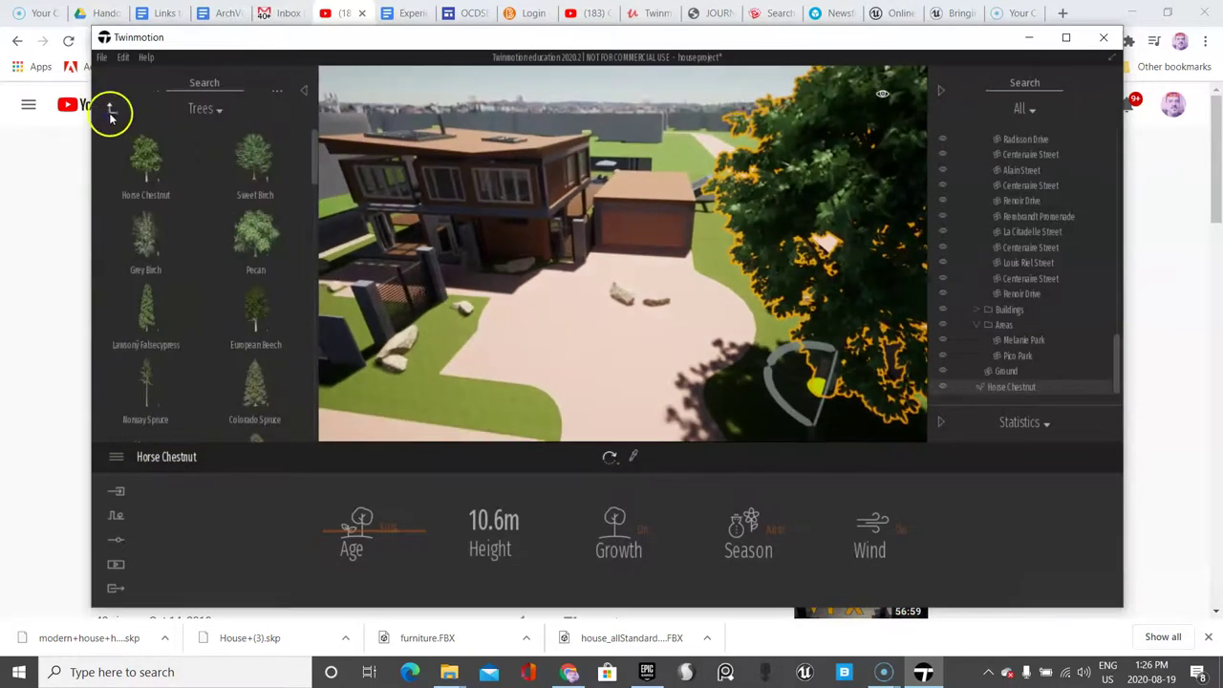
{"action": "left_click", "coordinate": [110, 113]}
{"action": "left_click", "coordinate": [110, 113]}
{"action": "left_click", "coordinate": [267, 315]}
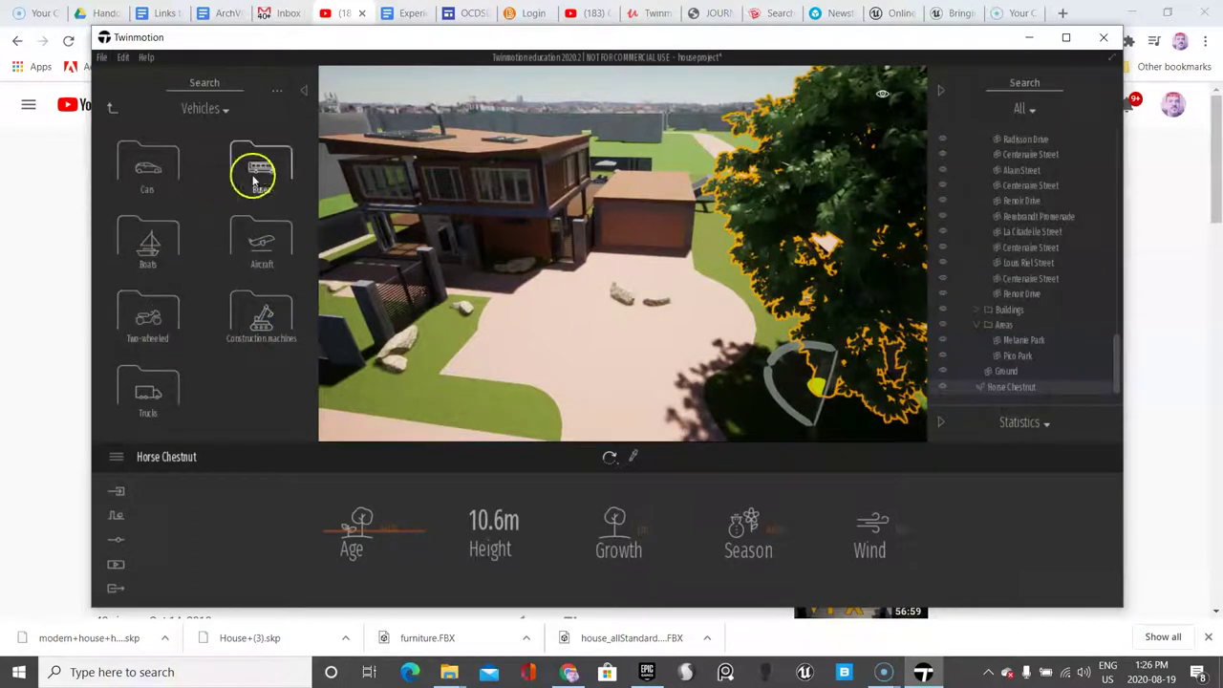
{"action": "left_click", "coordinate": [160, 181]}
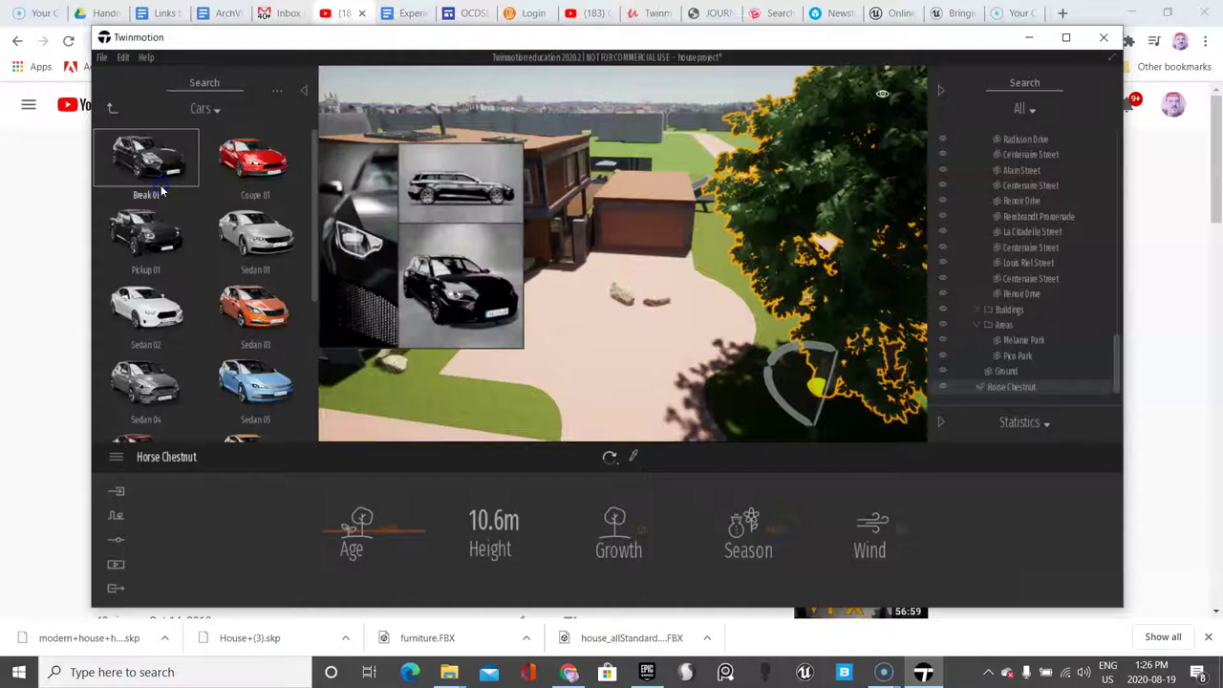
{"action": "left_click", "coordinate": [244, 164]}
{"action": "left_click_drag", "start_coordinate": [244, 164], "coordinate": [533, 342]}
Change the Coupe 01 car's body color from the available paint swatches to red.
{"action": "left_click", "coordinate": [615, 526]}
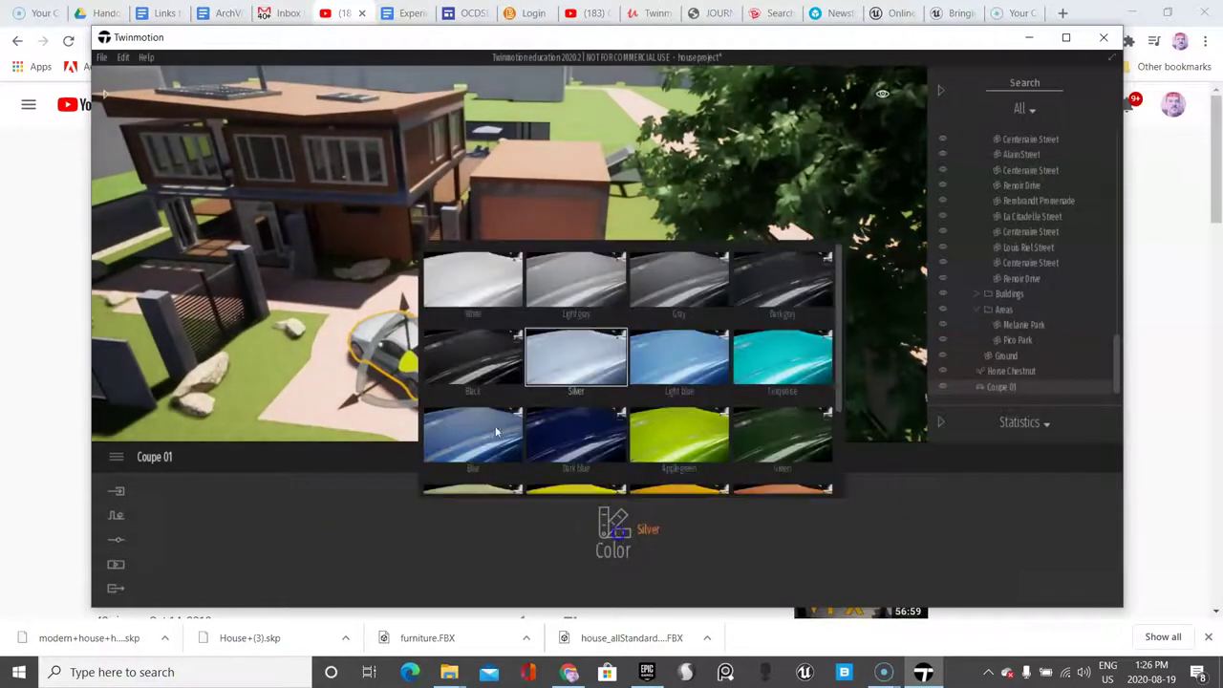
{"action": "scroll", "coordinate": [761, 395], "scroll_direction": "down", "scroll_amount": 3}
{"action": "left_click", "coordinate": [596, 451]}
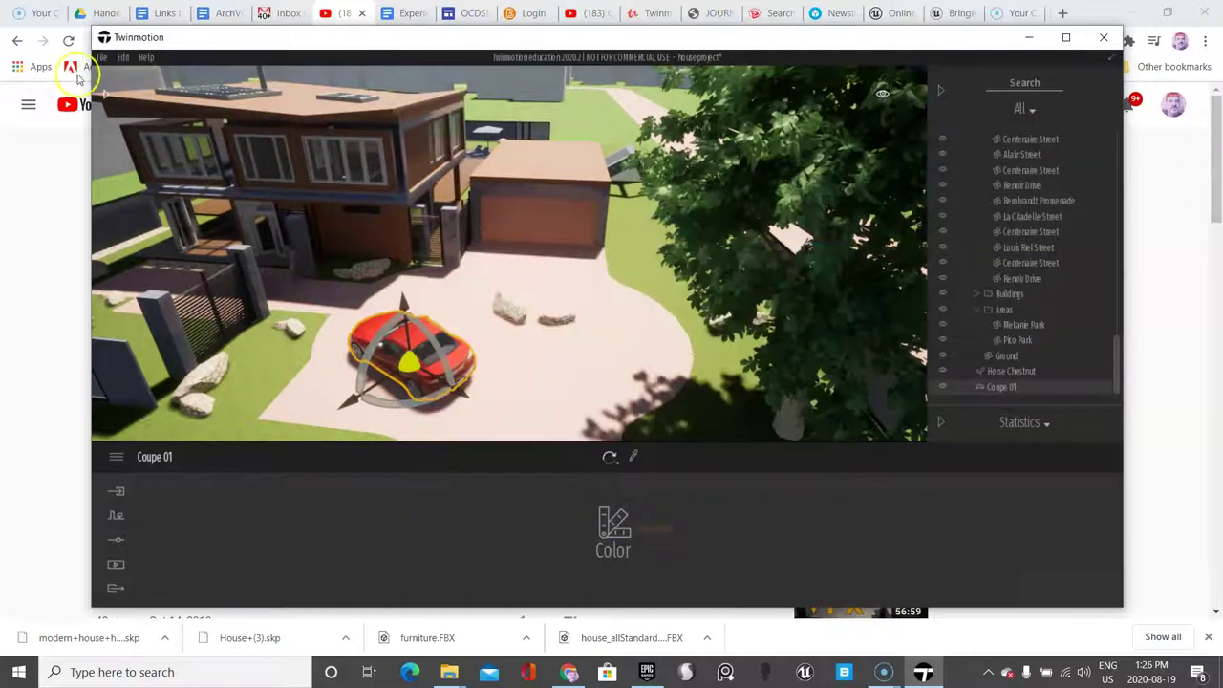
Place the animated human character Emilie from the character library on the driveway beside the red car.
{"action": "left_click", "coordinate": [105, 96]}
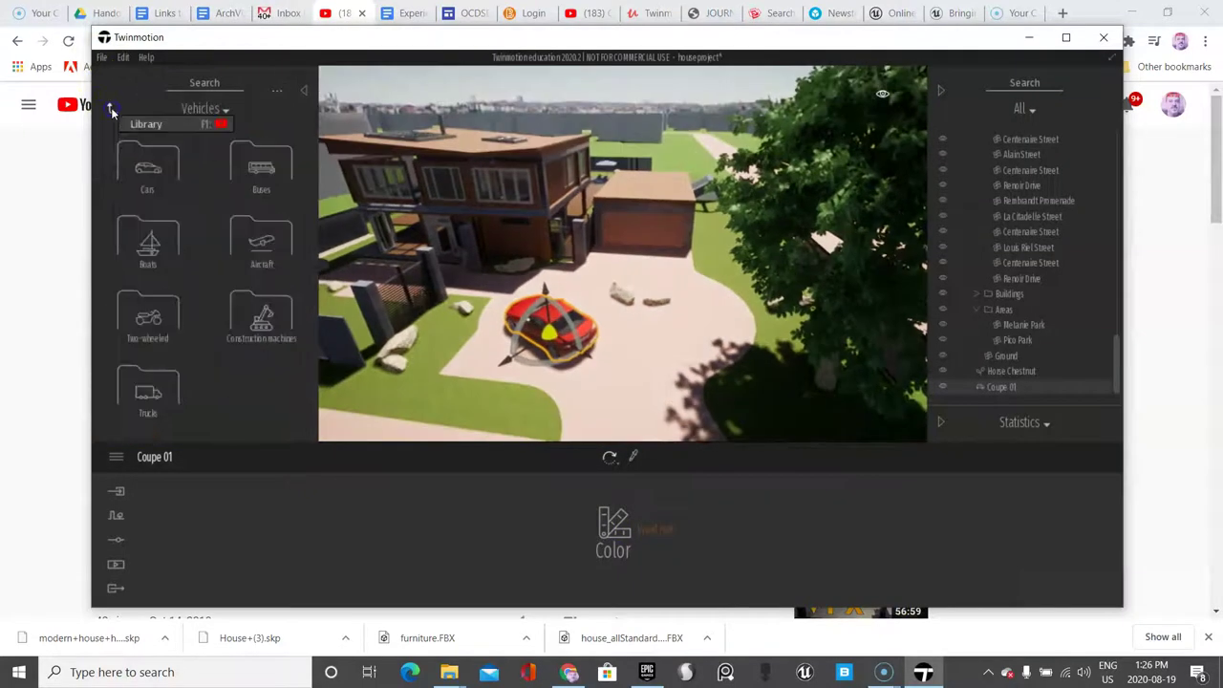
{"action": "left_click", "coordinate": [111, 110]}
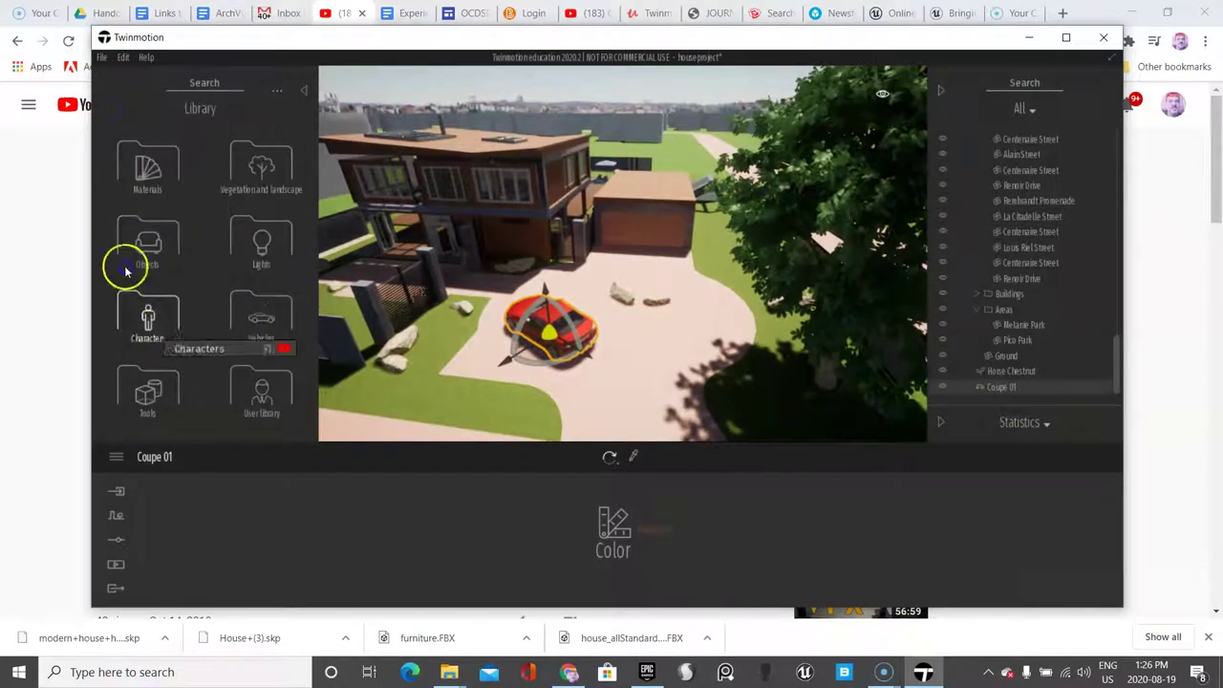
{"action": "left_click", "coordinate": [152, 329]}
{"action": "left_click", "coordinate": [156, 178]}
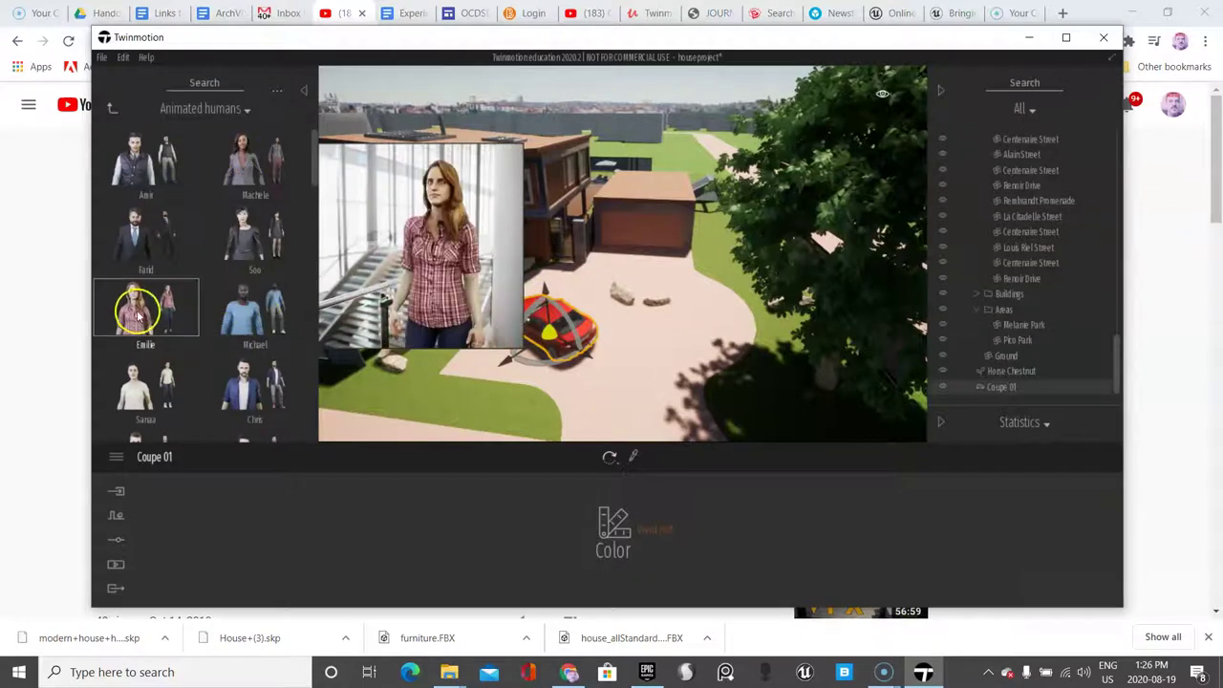
{"action": "left_click_drag", "start_coordinate": [137, 316], "coordinate": [487, 350]}
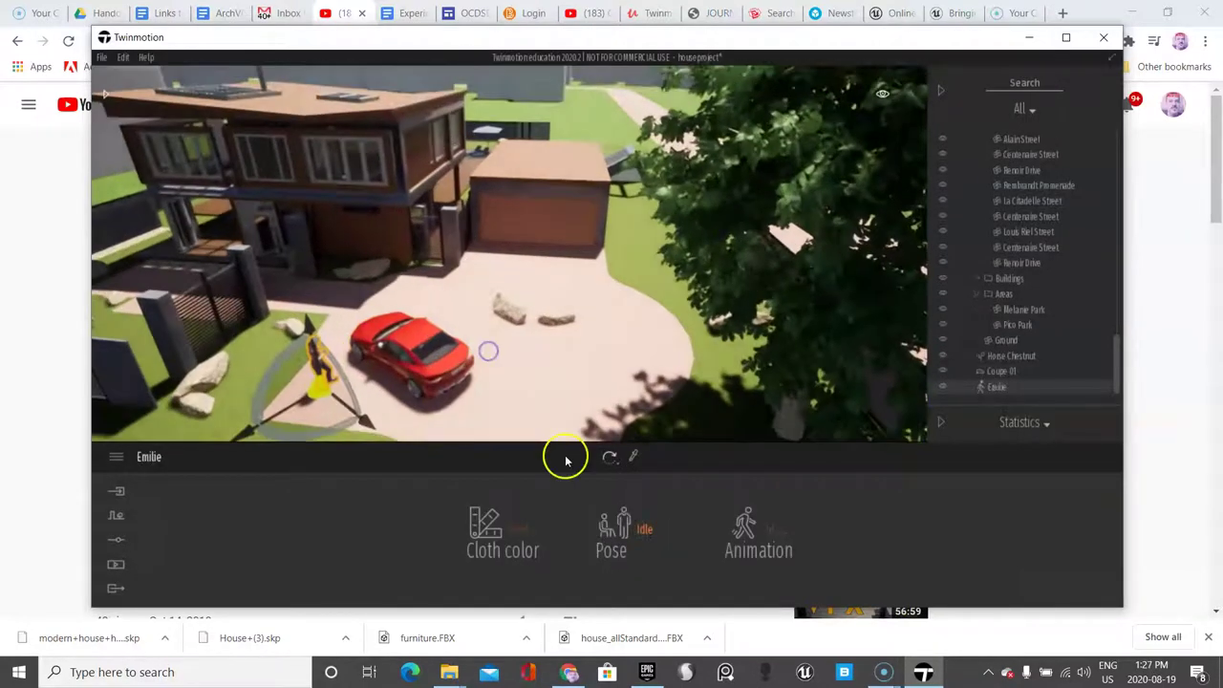
Set the Emilie character's animation to Idle 1 and check the other animation options.
{"action": "left_click", "coordinate": [745, 530]}
{"action": "left_click", "coordinate": [752, 467]}
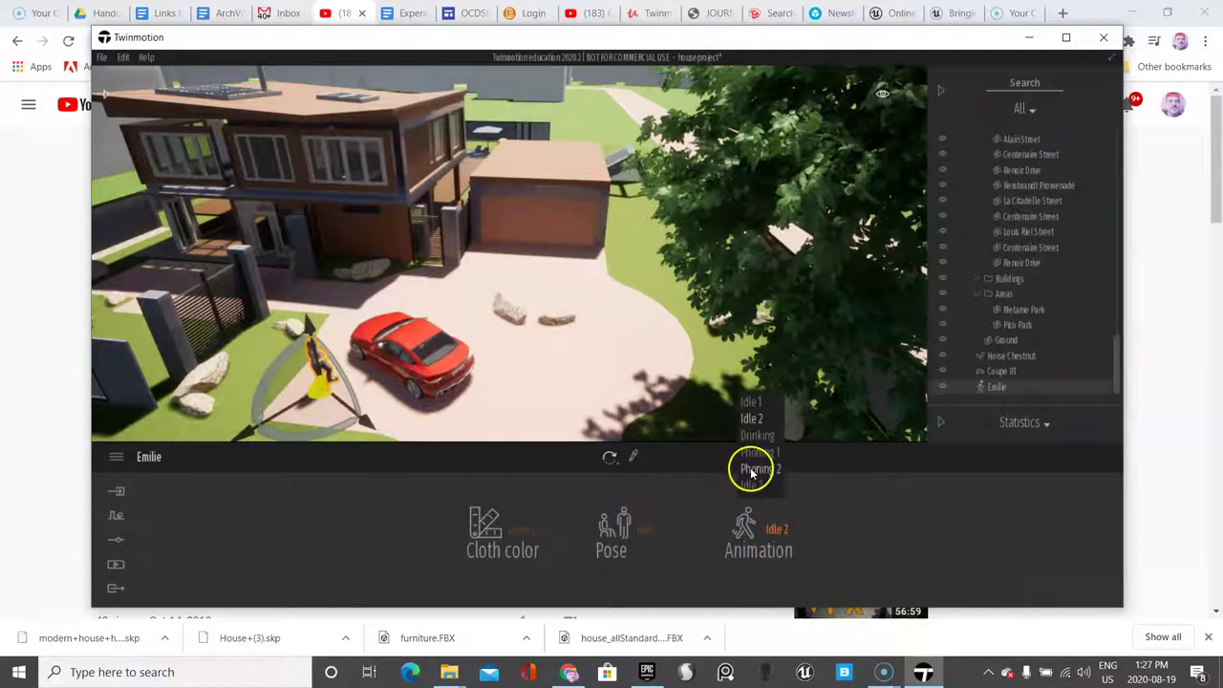
{"action": "left_click", "coordinate": [751, 401]}
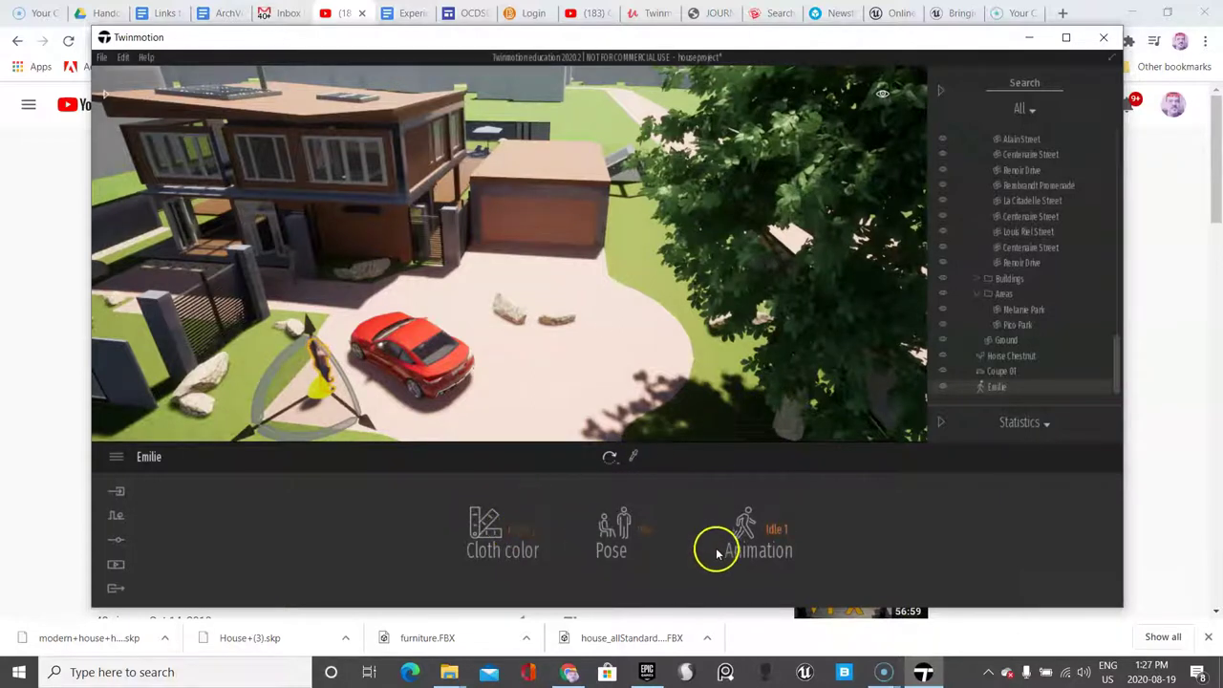
{"action": "left_click", "coordinate": [770, 531]}
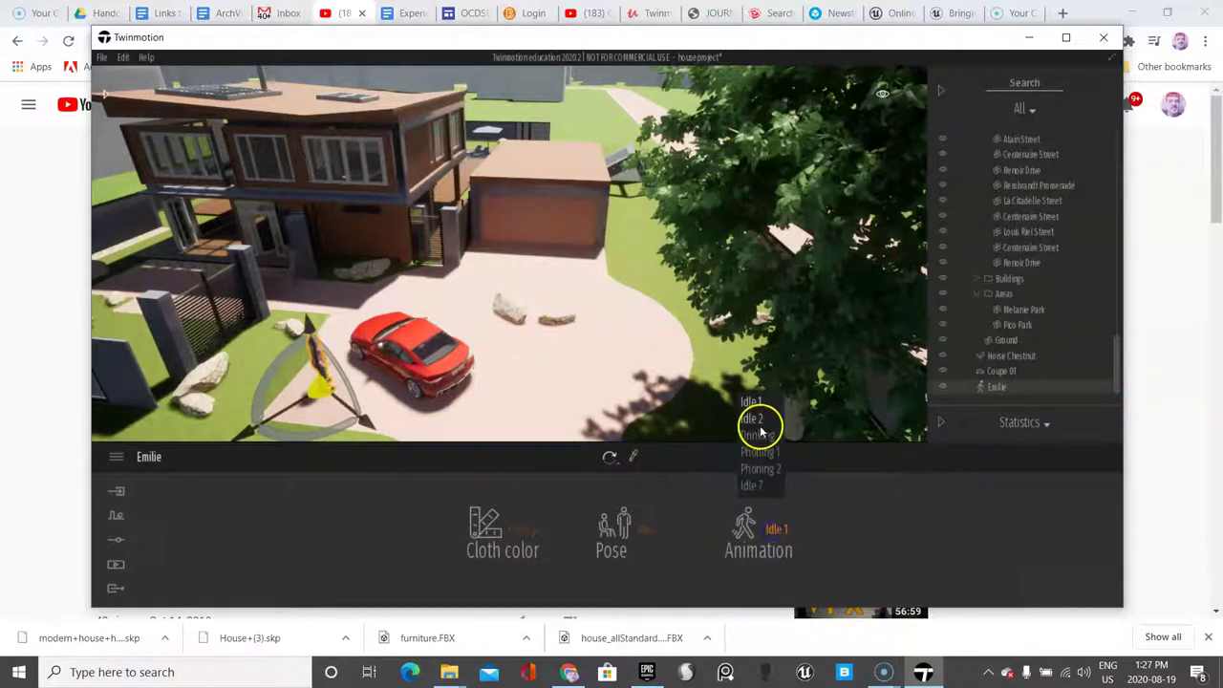
{"action": "left_click", "coordinate": [704, 551]}
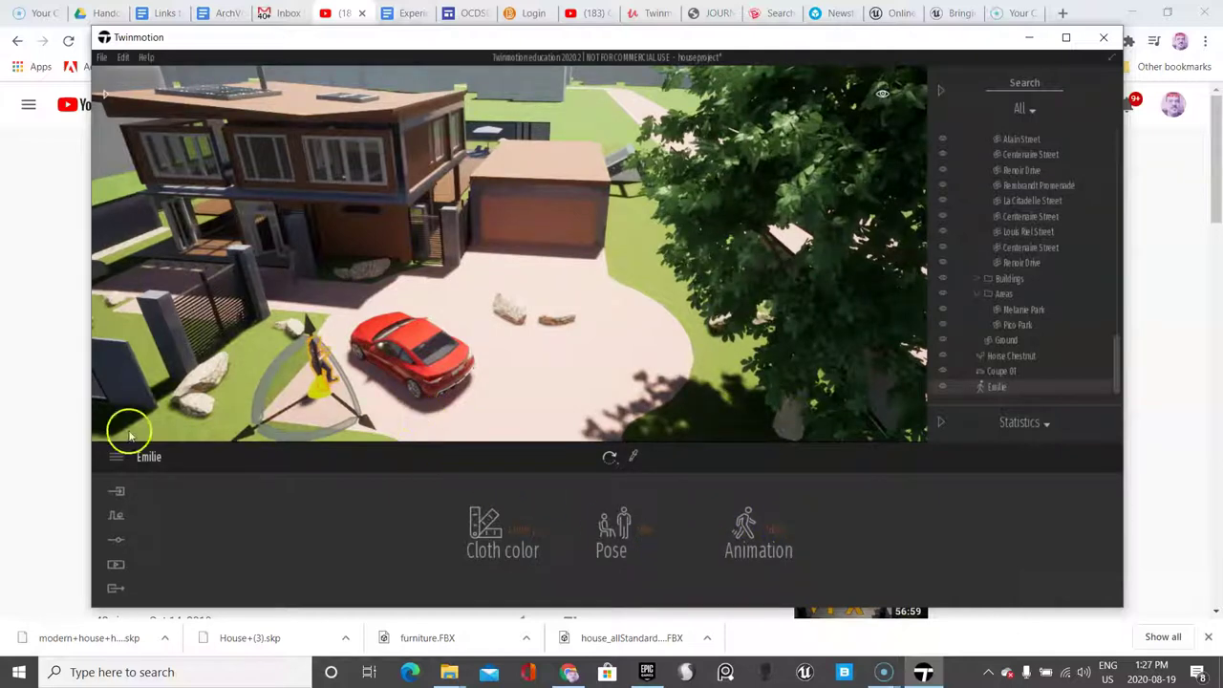
Place the dog Gideon from the animal characters on the paving between the house entrance and the garage.
{"action": "left_click", "coordinate": [105, 100]}
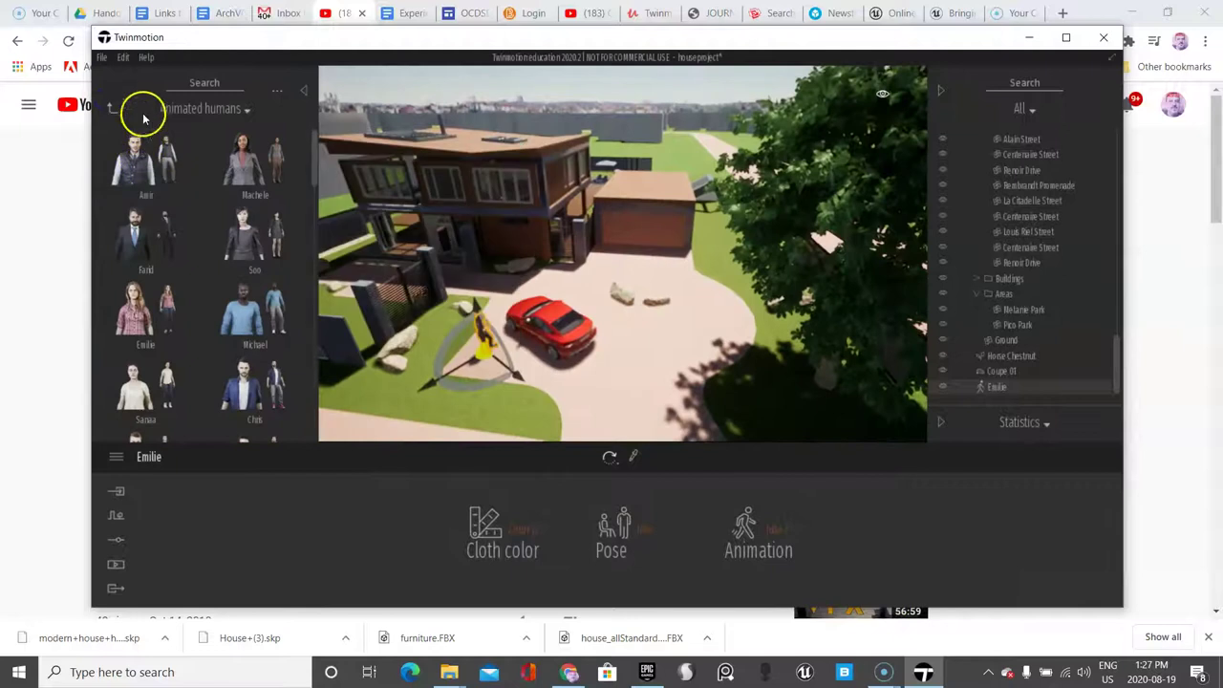
{"action": "left_click", "coordinate": [127, 118]}
{"action": "left_click", "coordinate": [156, 295]}
{"action": "left_click", "coordinate": [249, 297]}
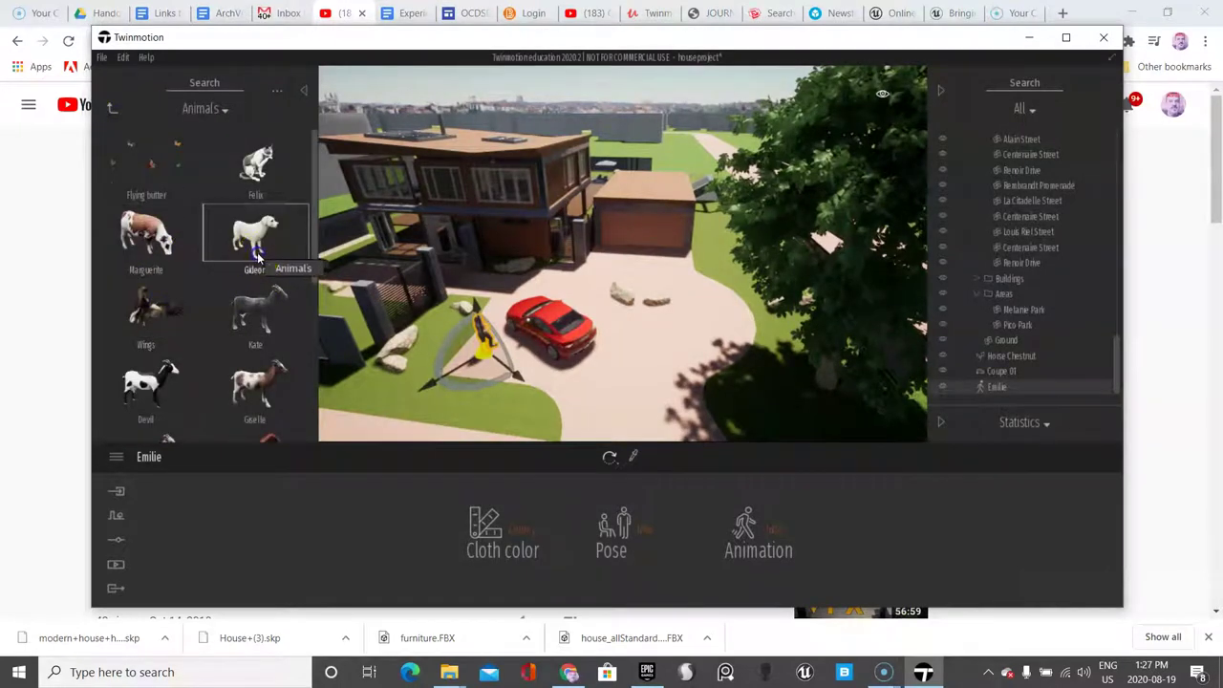
{"action": "left_click_drag", "start_coordinate": [256, 251], "coordinate": [669, 316]}
{"action": "mouse_move", "coordinate": [606, 287]}
{"action": "left_mouse_down"}
{"action": "mouse_move", "coordinate": [579, 276]}
{"action": "mouse_move", "coordinate": [596, 277]}
{"action": "left_mouse_up"}
Move the dog Gideon across the driveway to the lawn edge by the garage and adjust its orientation.
{"action": "scroll", "coordinate": [595, 282], "scroll_direction": "up", "scroll_amount": 2}
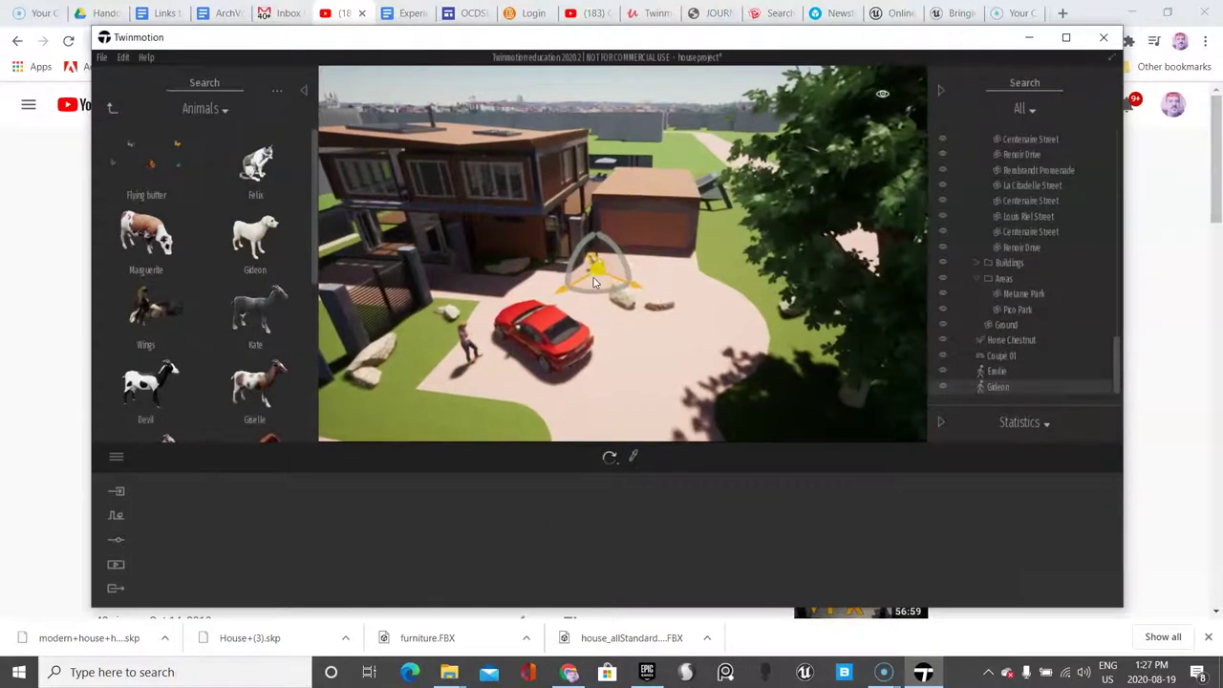
{"action": "scroll", "coordinate": [594, 282], "scroll_direction": "up", "scroll_amount": 5}
{"action": "scroll", "coordinate": [630, 287], "scroll_direction": "down", "scroll_amount": 4}
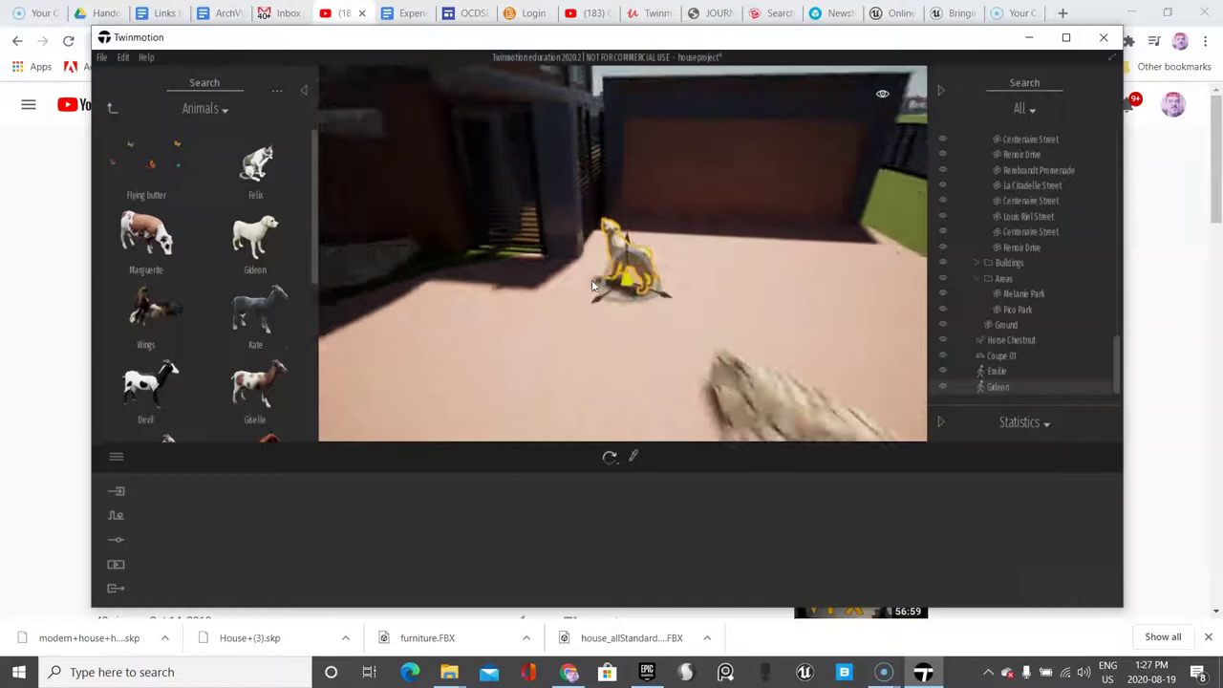
{"action": "left_click_drag", "start_coordinate": [650, 280], "coordinate": [866, 306]}
{"action": "left_click_drag", "start_coordinate": [878, 255], "coordinate": [884, 263]}
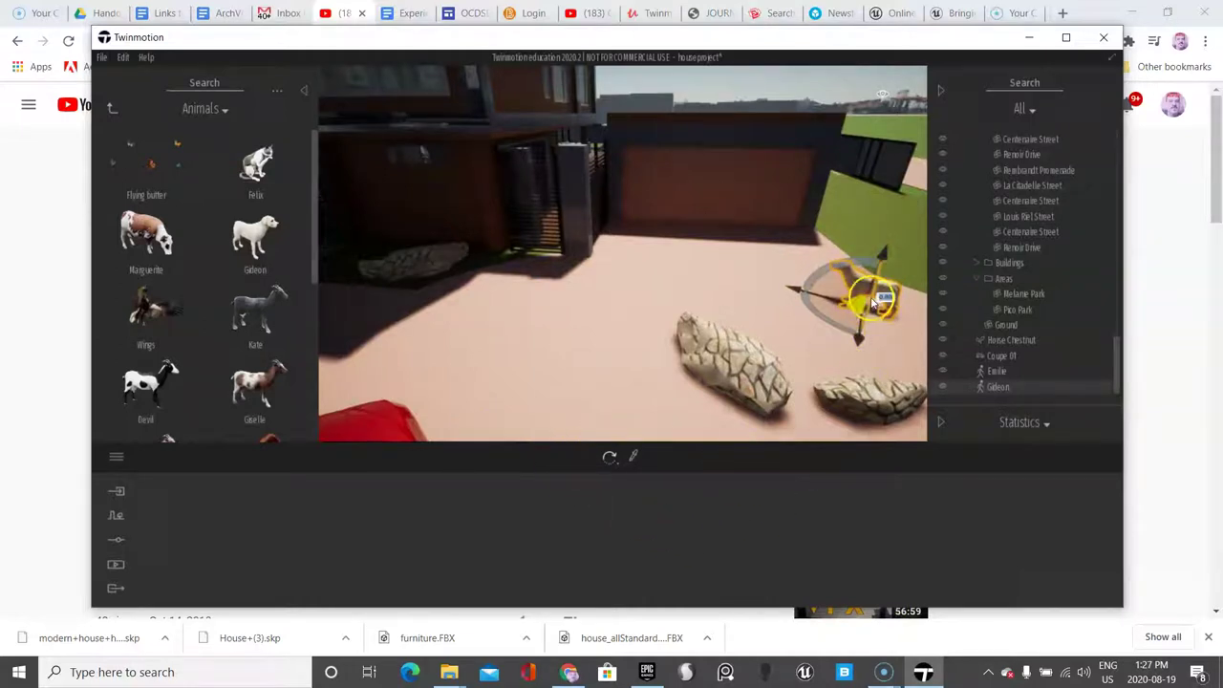
{"action": "scroll", "coordinate": [361, 330], "scroll_direction": "down", "scroll_amount": 3}
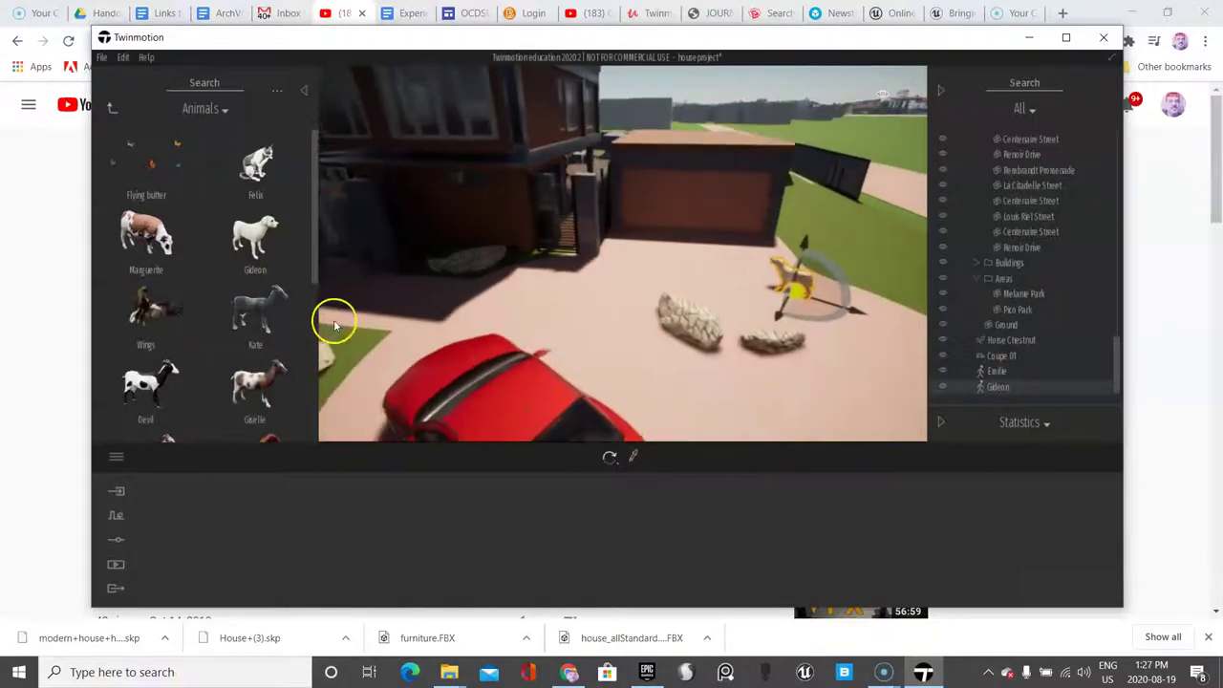
Place the cat Felix from the animal characters on the flat garage roof.
{"action": "left_click_drag", "start_coordinate": [256, 159], "coordinate": [683, 140]}
{"action": "key", "text": "f"}
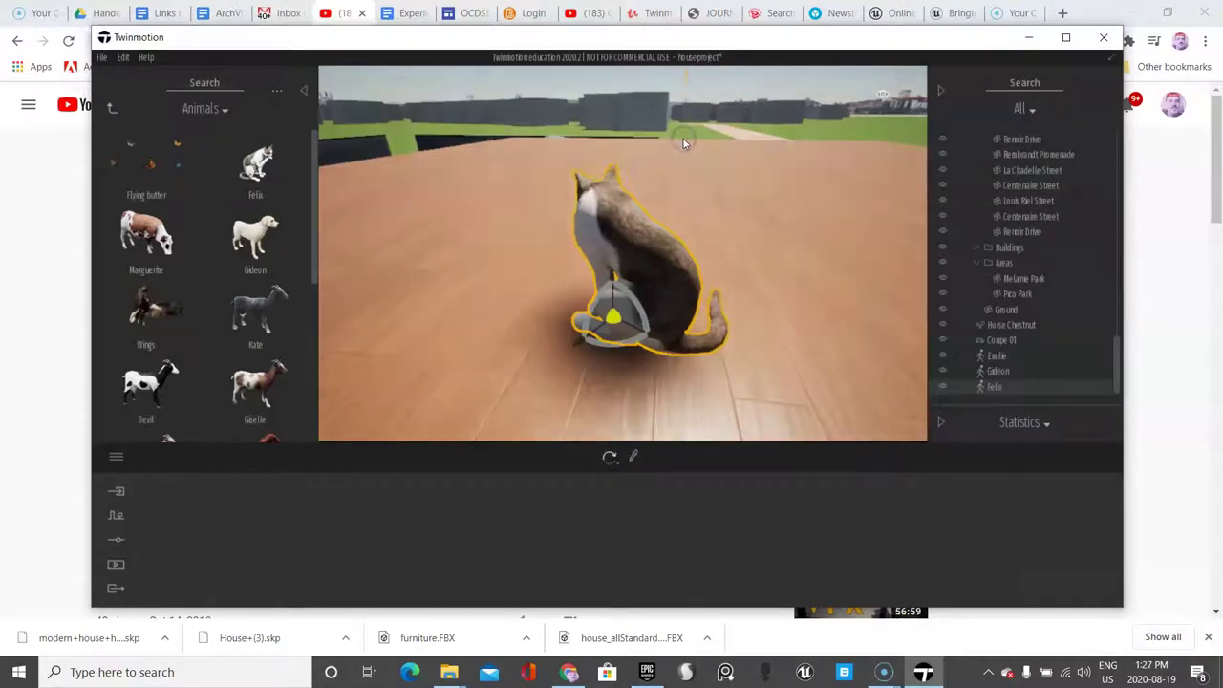
{"action": "scroll", "coordinate": [639, 213], "scroll_direction": "down", "scroll_amount": 5}
{"action": "scroll", "coordinate": [631, 230], "scroll_direction": "down", "scroll_amount": 2}
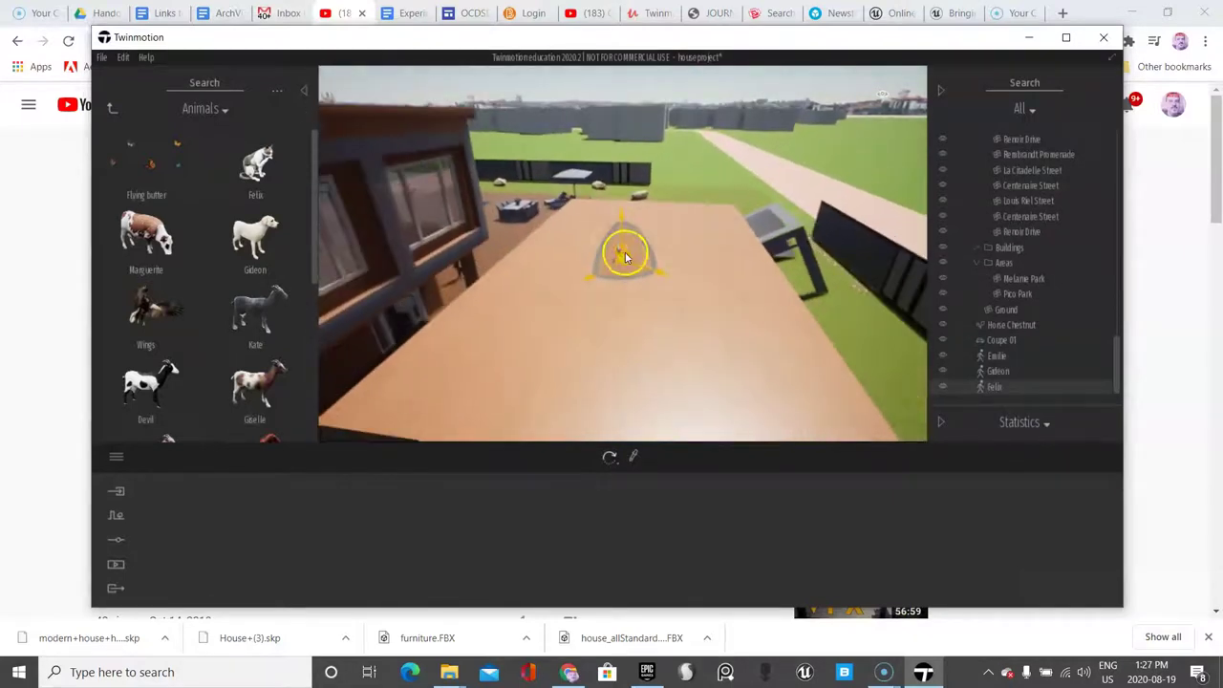
Move the cat Felix to the front edge of the garage roof and rotate it about its vertical axis.
{"action": "left_click_drag", "start_coordinate": [621, 258], "coordinate": [548, 414]}
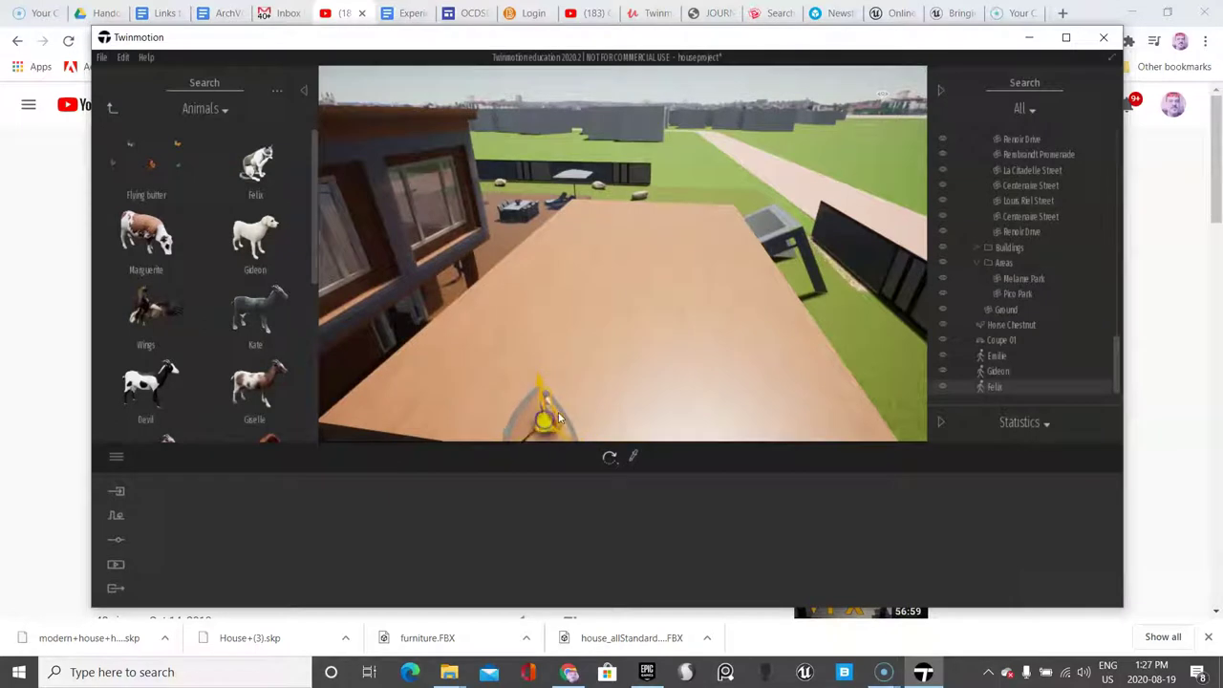
{"action": "scroll", "coordinate": [560, 409], "scroll_direction": "down", "scroll_amount": 4}
{"action": "left_click_drag", "start_coordinate": [583, 393], "coordinate": [487, 402]}
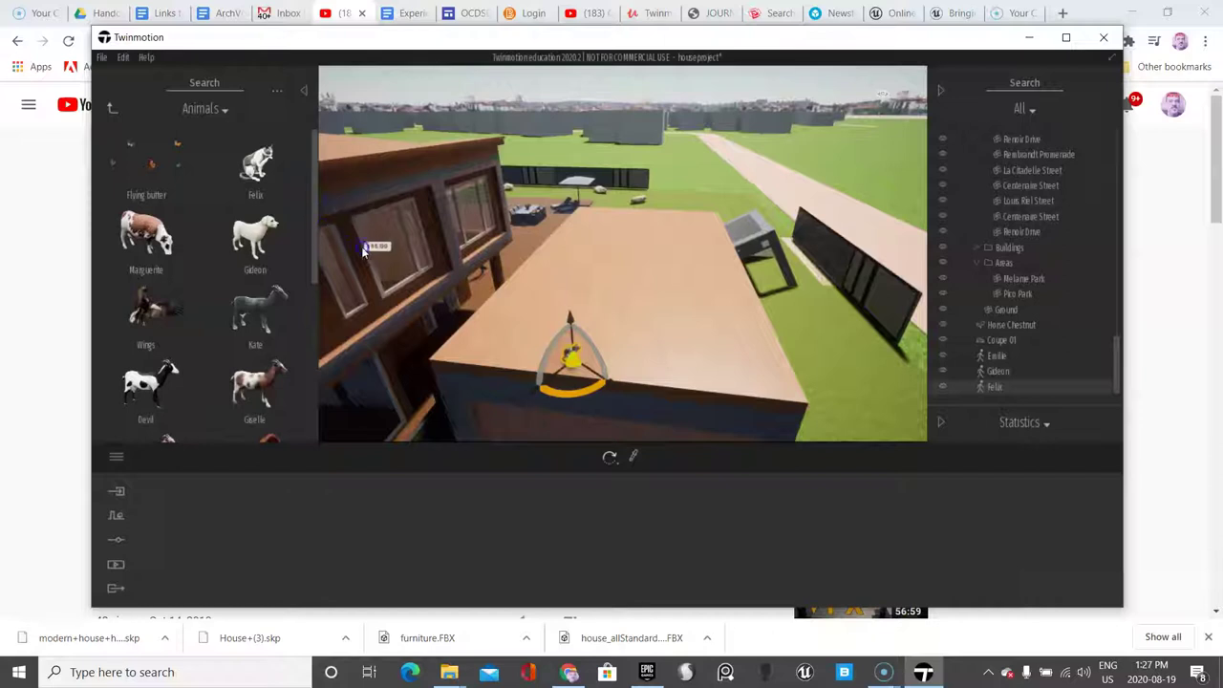
{"action": "scroll", "coordinate": [516, 265], "scroll_direction": "down", "scroll_amount": 3}
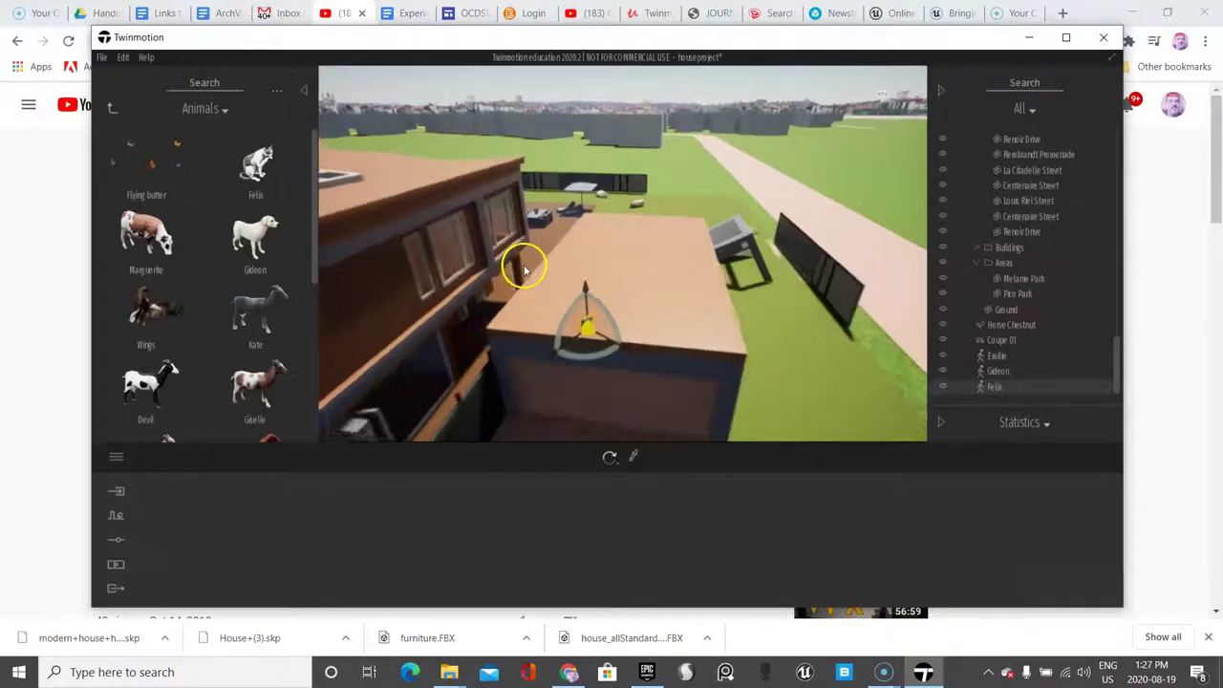
{"action": "left_click", "coordinate": [781, 338]}
{"action": "scroll", "coordinate": [762, 344], "scroll_direction": "down", "scroll_amount": 3}
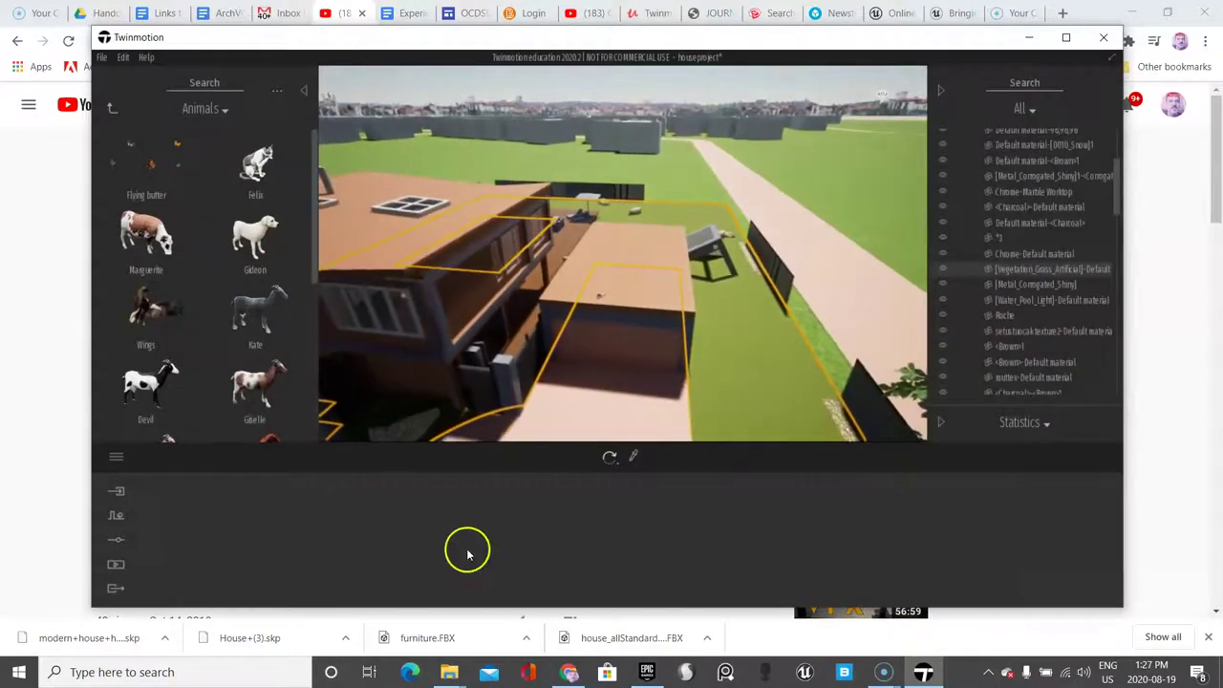
Place the Lily bench from the city objects on the lawn beside the garage and adjust its position.
{"action": "left_click", "coordinate": [112, 109]}
{"action": "left_click", "coordinate": [114, 111]}
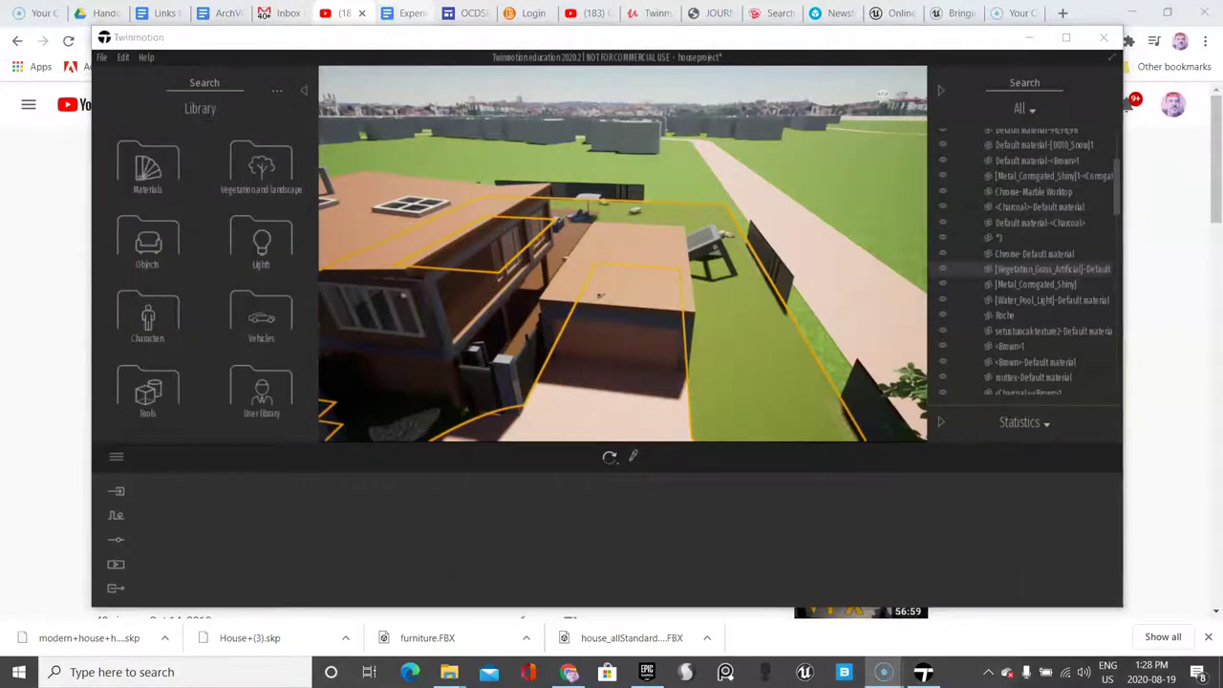
{"action": "left_click", "coordinate": [153, 247]}
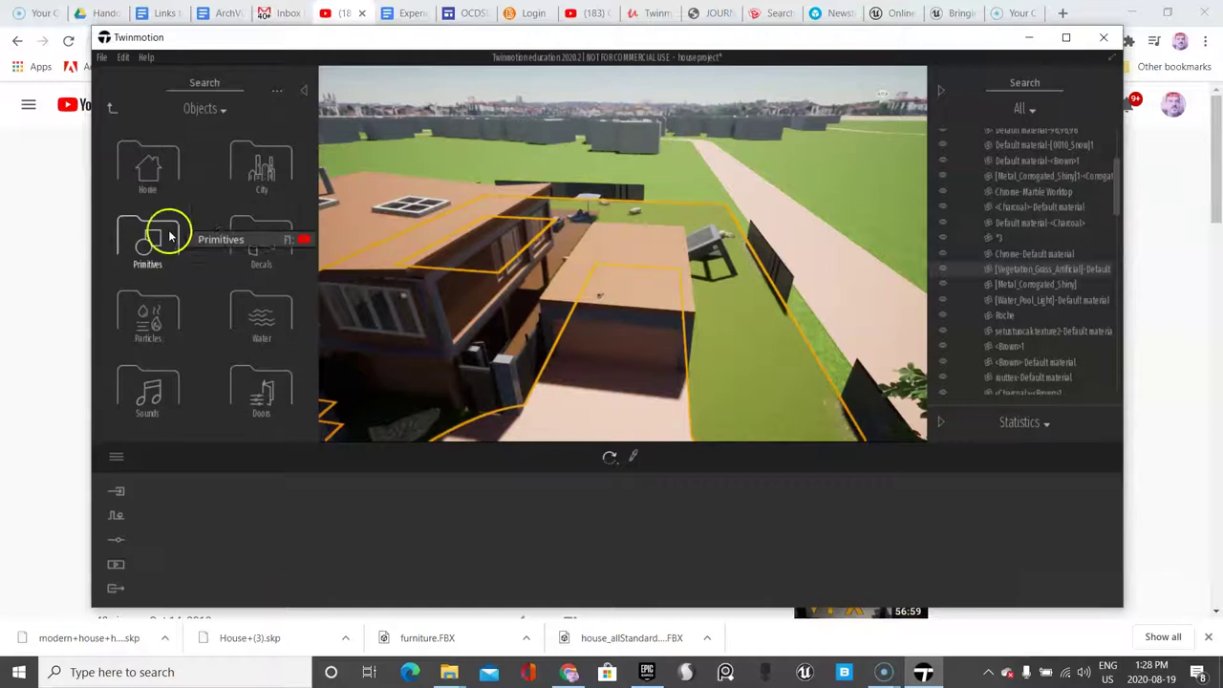
{"action": "left_click", "coordinate": [269, 171]}
{"action": "left_click", "coordinate": [143, 239]}
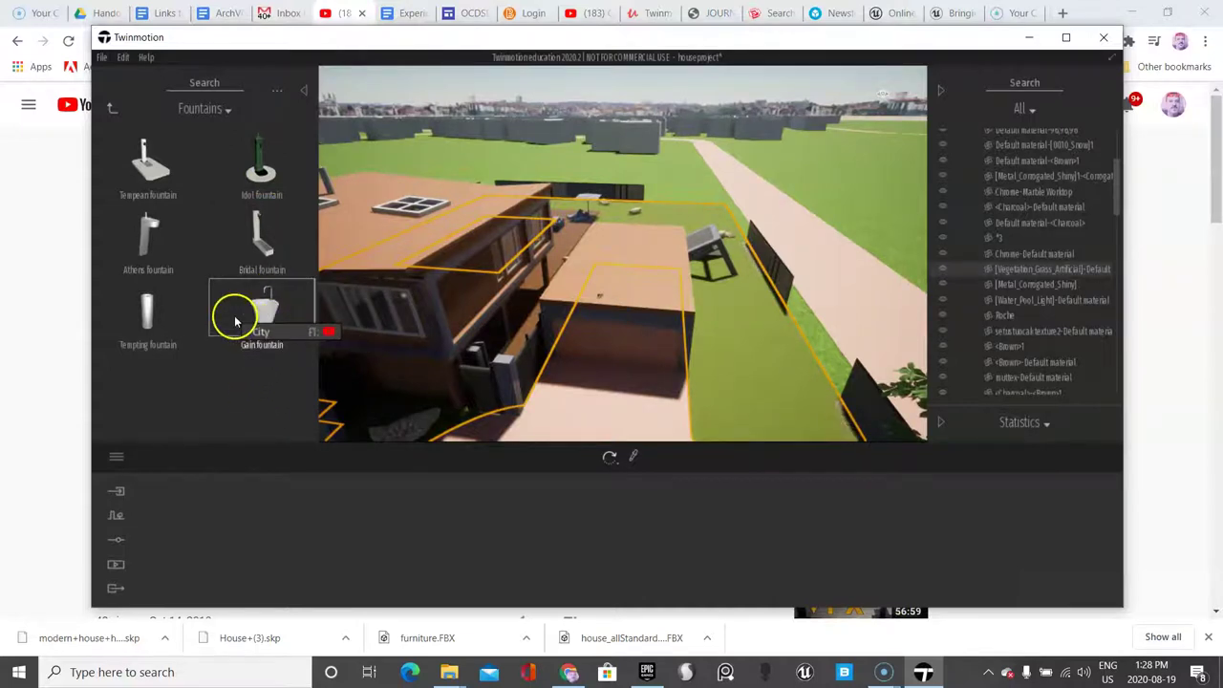
{"action": "left_click", "coordinate": [112, 108]}
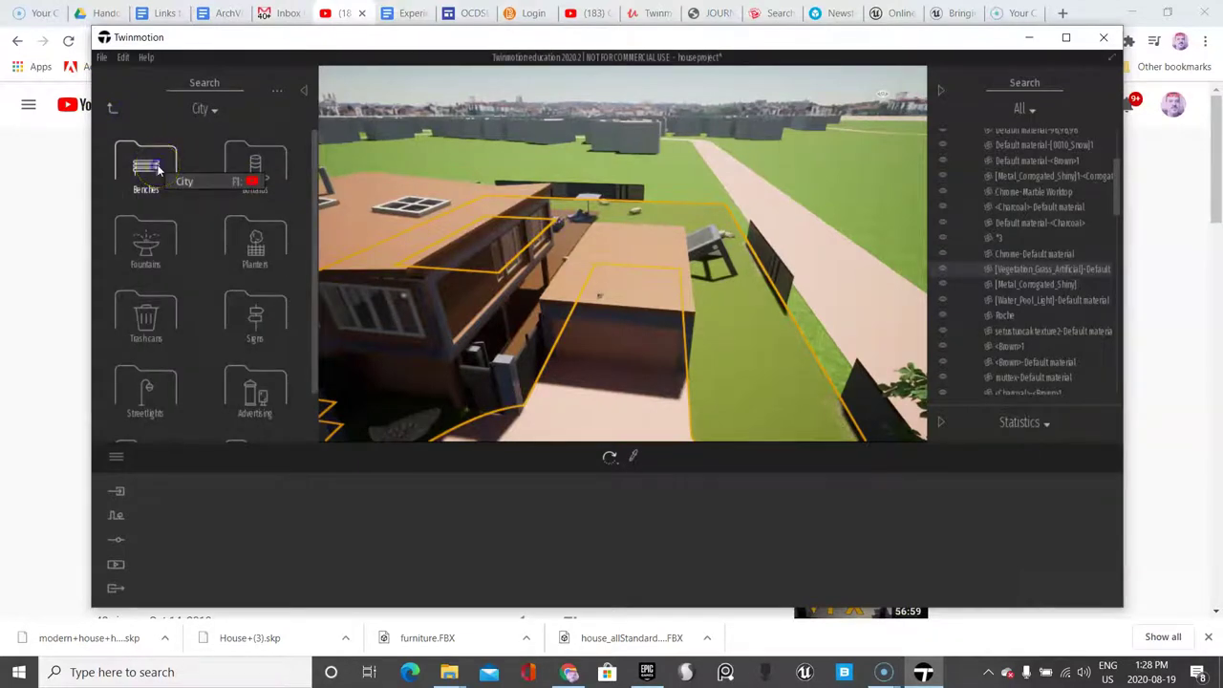
{"action": "left_click", "coordinate": [148, 169]}
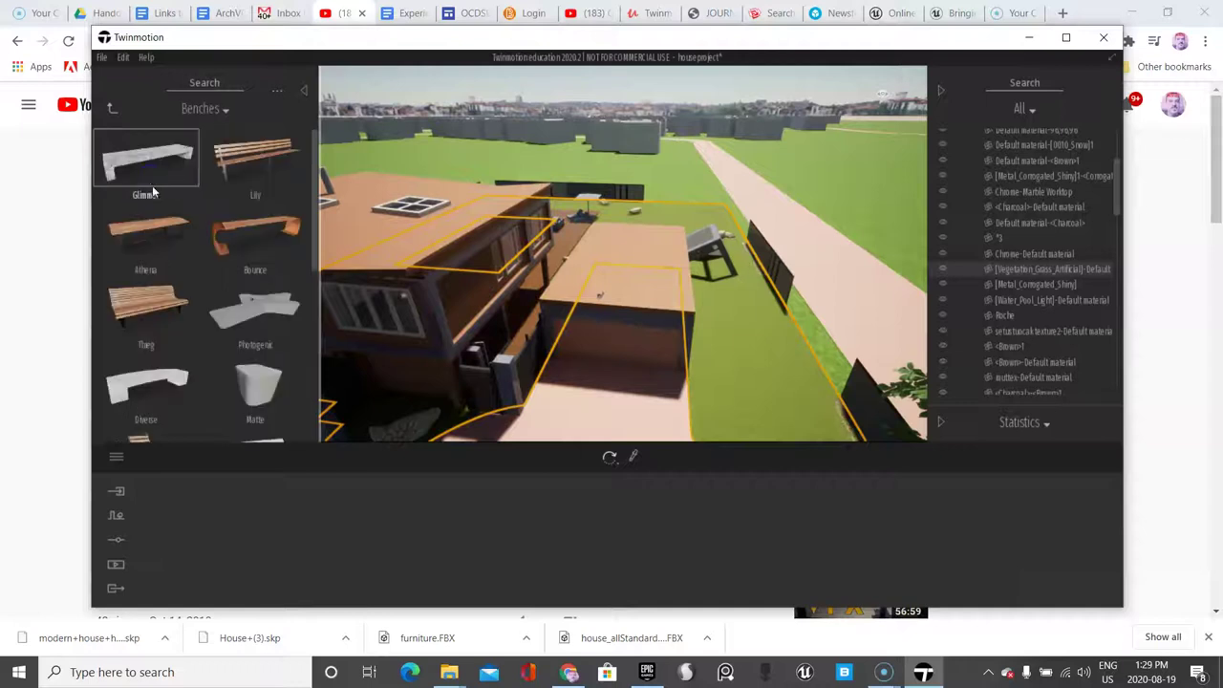
{"action": "left_click_drag", "start_coordinate": [246, 156], "coordinate": [770, 411]}
{"action": "left_click", "coordinate": [779, 371]}
{"action": "left_click_drag", "start_coordinate": [780, 378], "coordinate": [780, 376]}
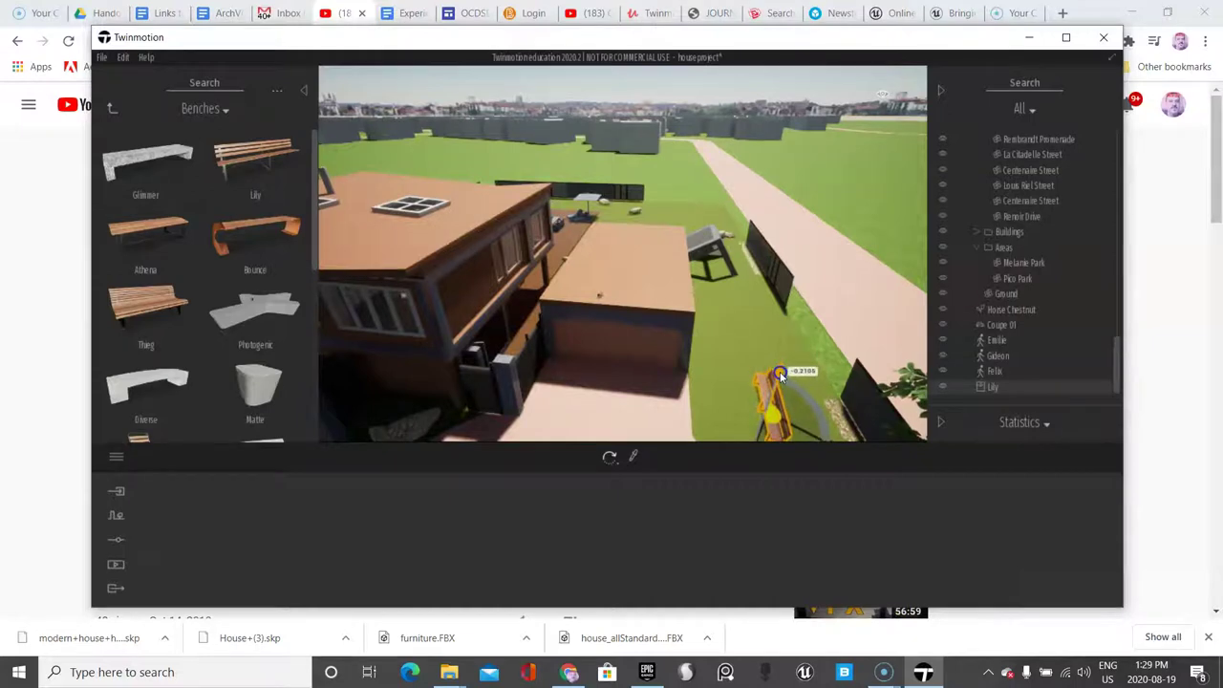
{"action": "scroll", "coordinate": [706, 412], "scroll_direction": "down", "scroll_amount": 3}
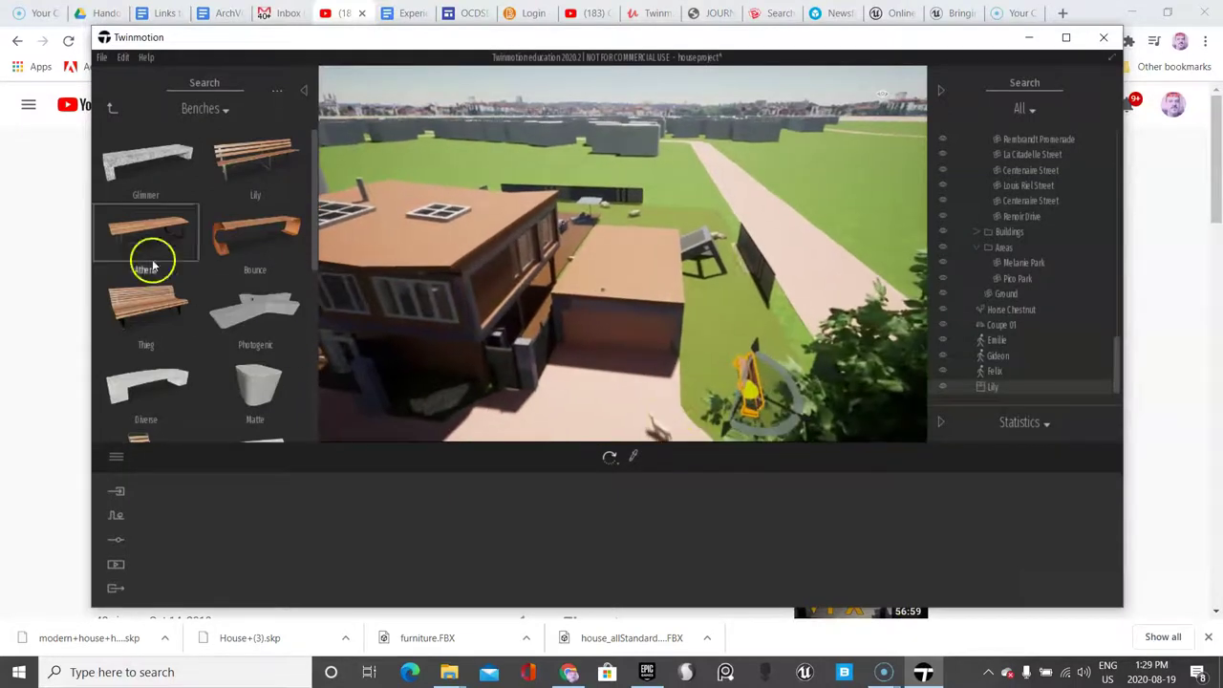
Place the Onyx streetlight from the city objects by the road, at the far end of the dark fence.
{"action": "left_click", "coordinate": [119, 111]}
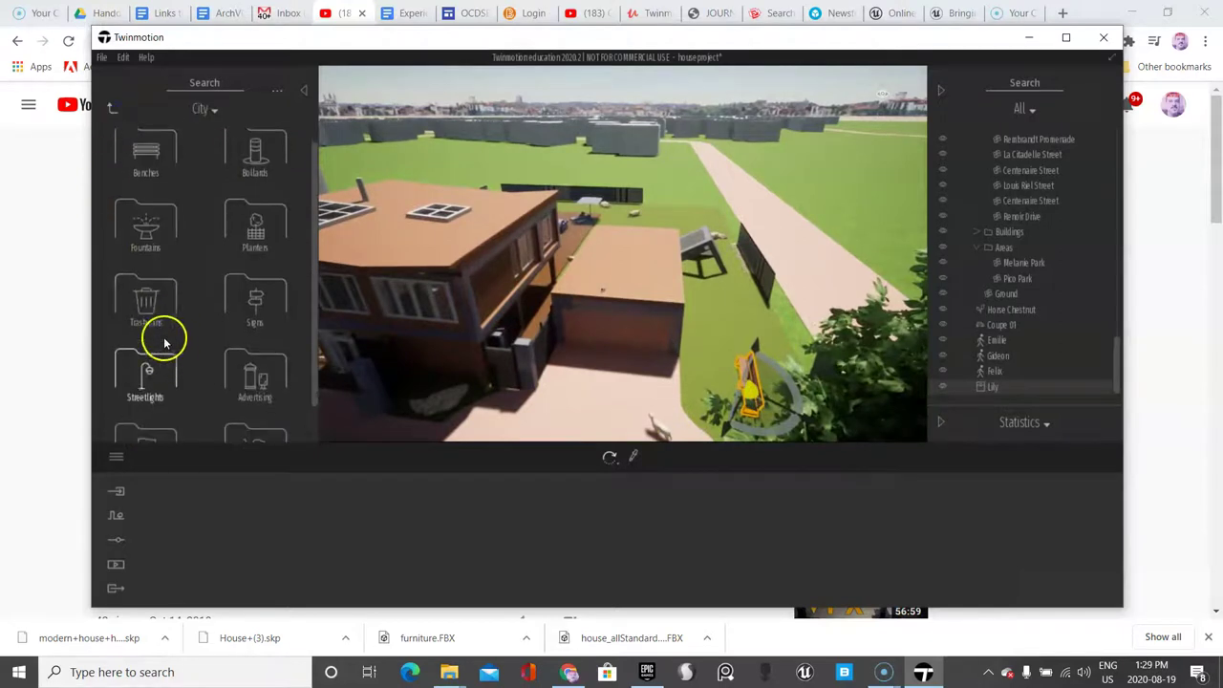
{"action": "left_click", "coordinate": [148, 302]}
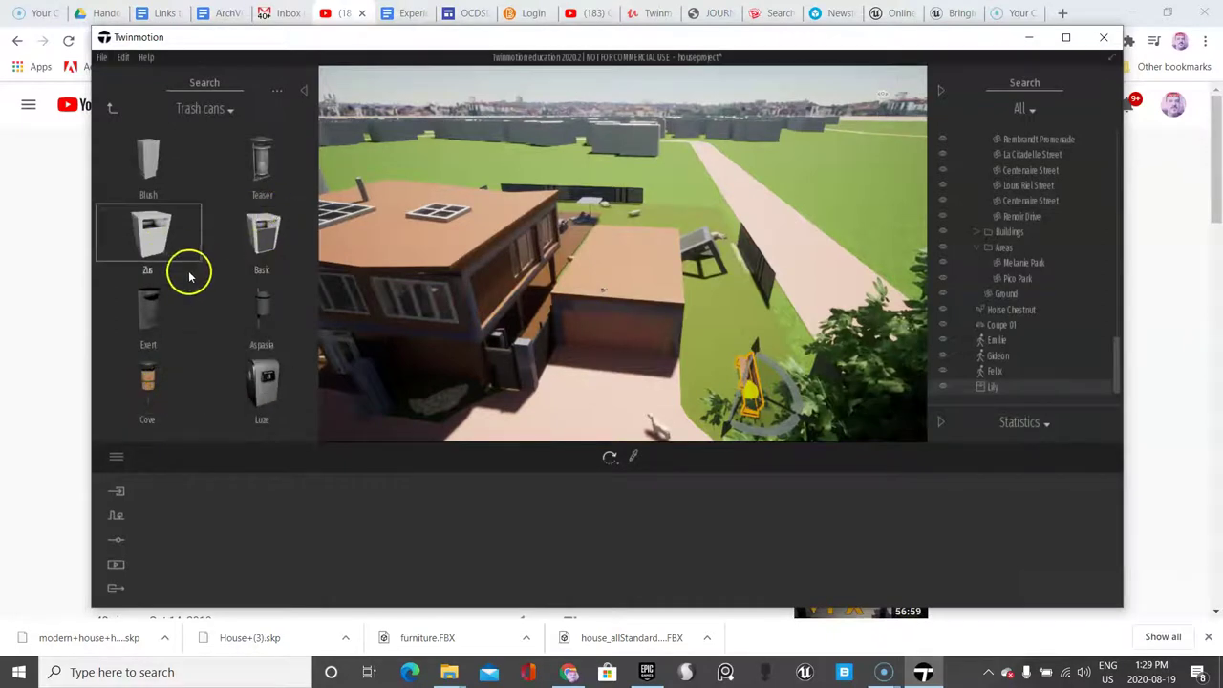
{"action": "left_click", "coordinate": [113, 111]}
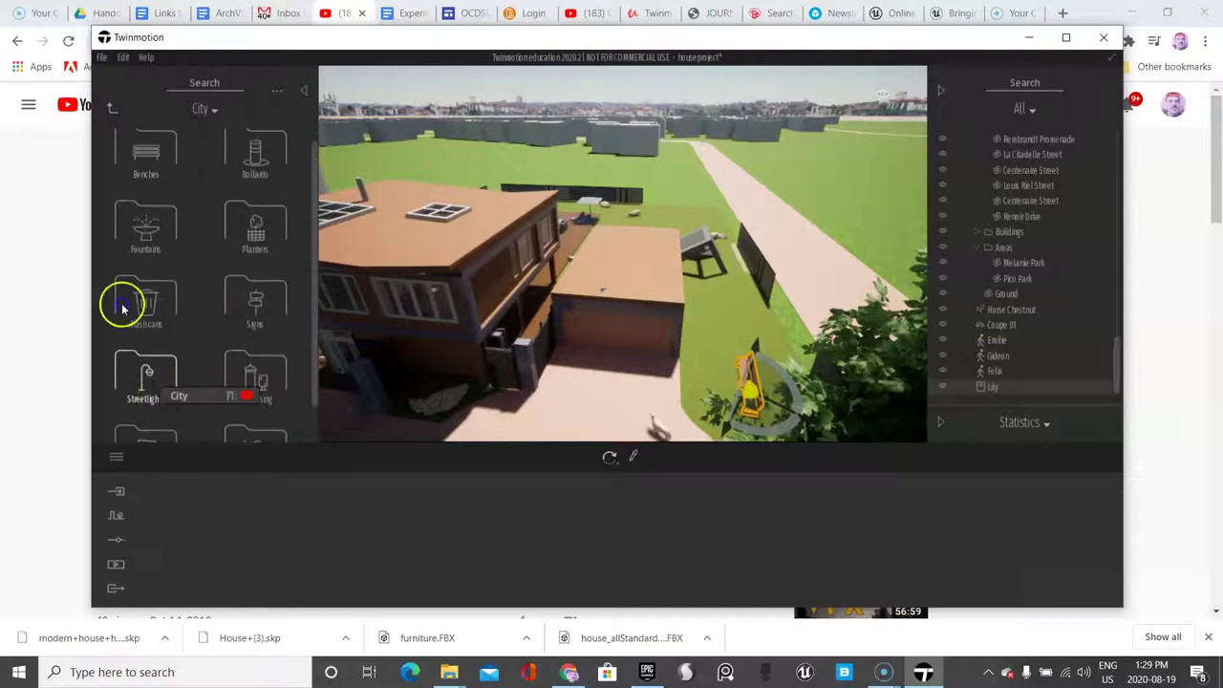
{"action": "left_click", "coordinate": [153, 382]}
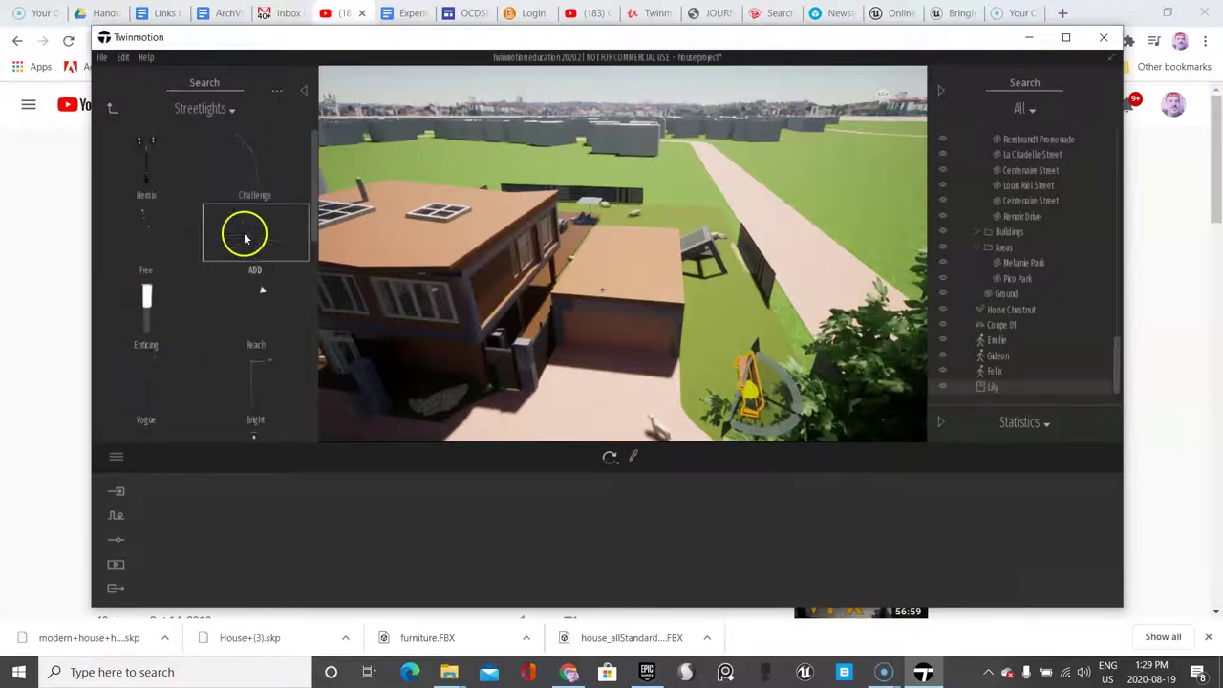
{"action": "scroll", "coordinate": [229, 309], "scroll_direction": "down", "scroll_amount": 1}
{"action": "scroll", "coordinate": [230, 309], "scroll_direction": "down", "scroll_amount": 3}
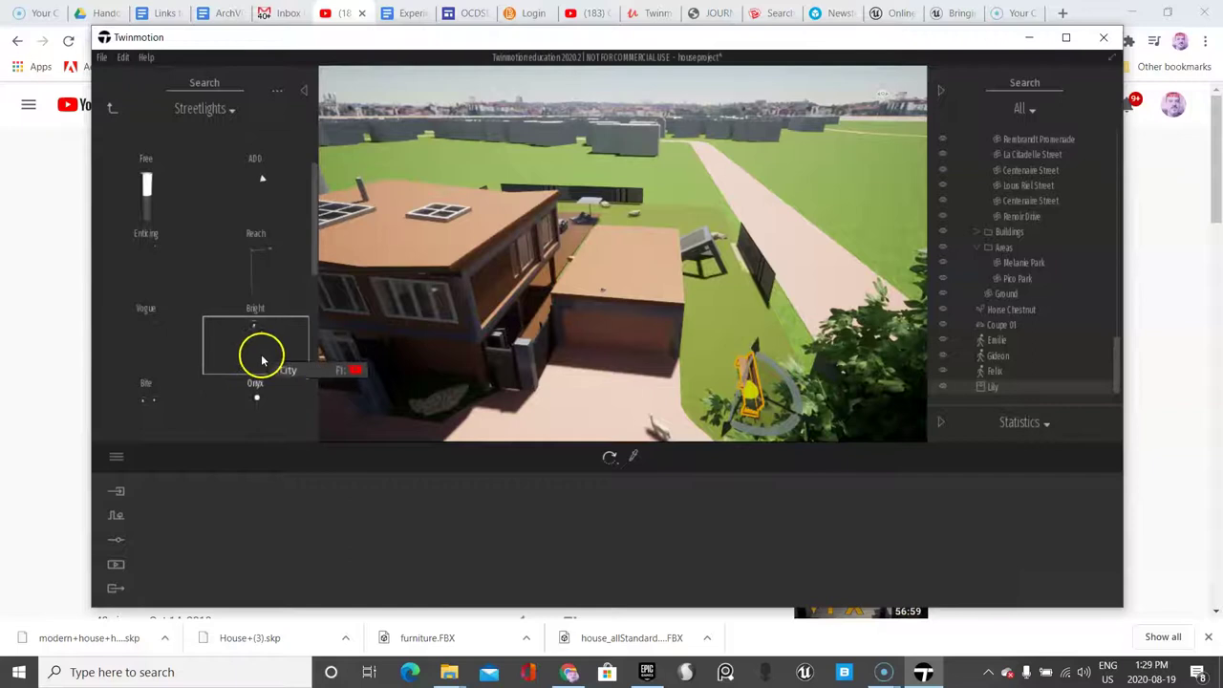
{"action": "left_click_drag", "start_coordinate": [297, 335], "coordinate": [732, 260]}
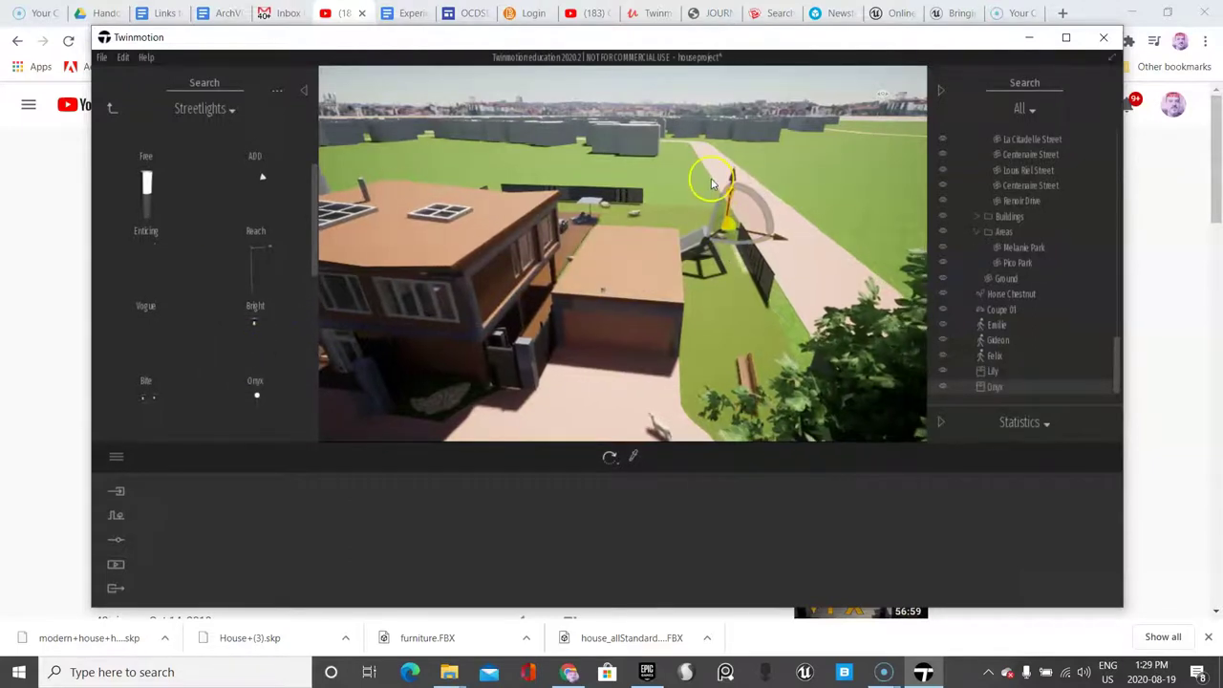
Move the Onyx streetlight farther along the lawn onto the grass strip at the edge of the road.
{"action": "key", "text": "f"}
{"action": "scroll", "coordinate": [684, 182], "scroll_direction": "down", "scroll_amount": 3}
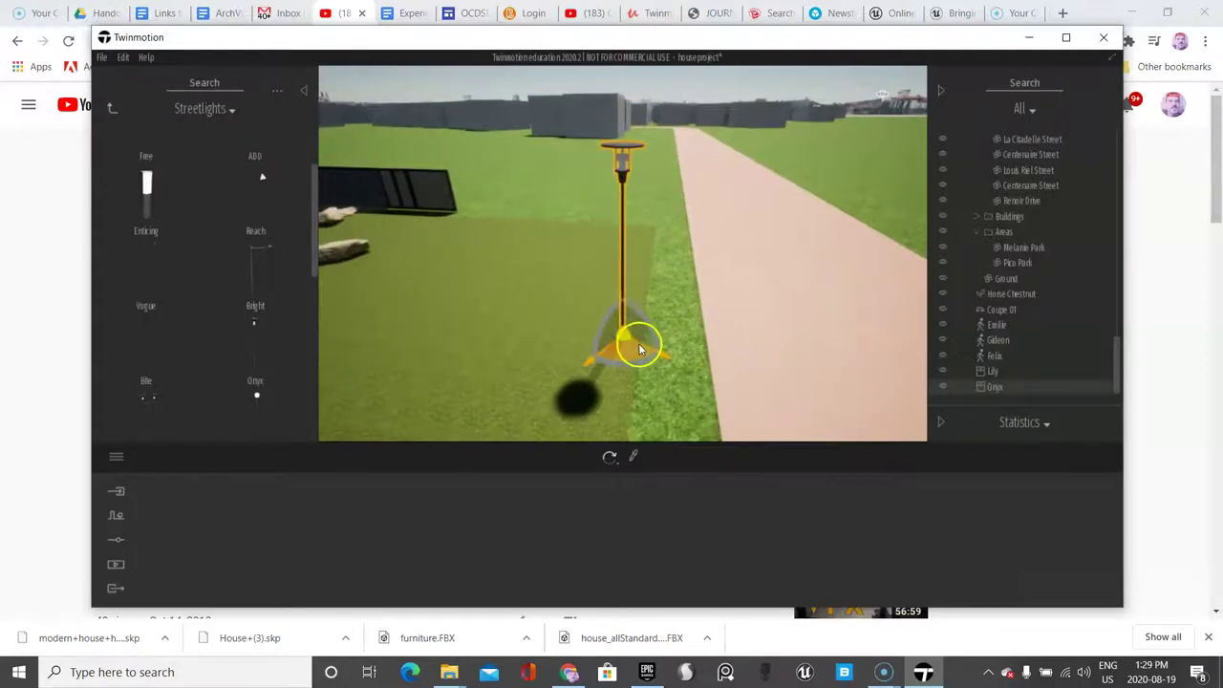
{"action": "left_click_drag", "start_coordinate": [623, 344], "coordinate": [654, 255]}
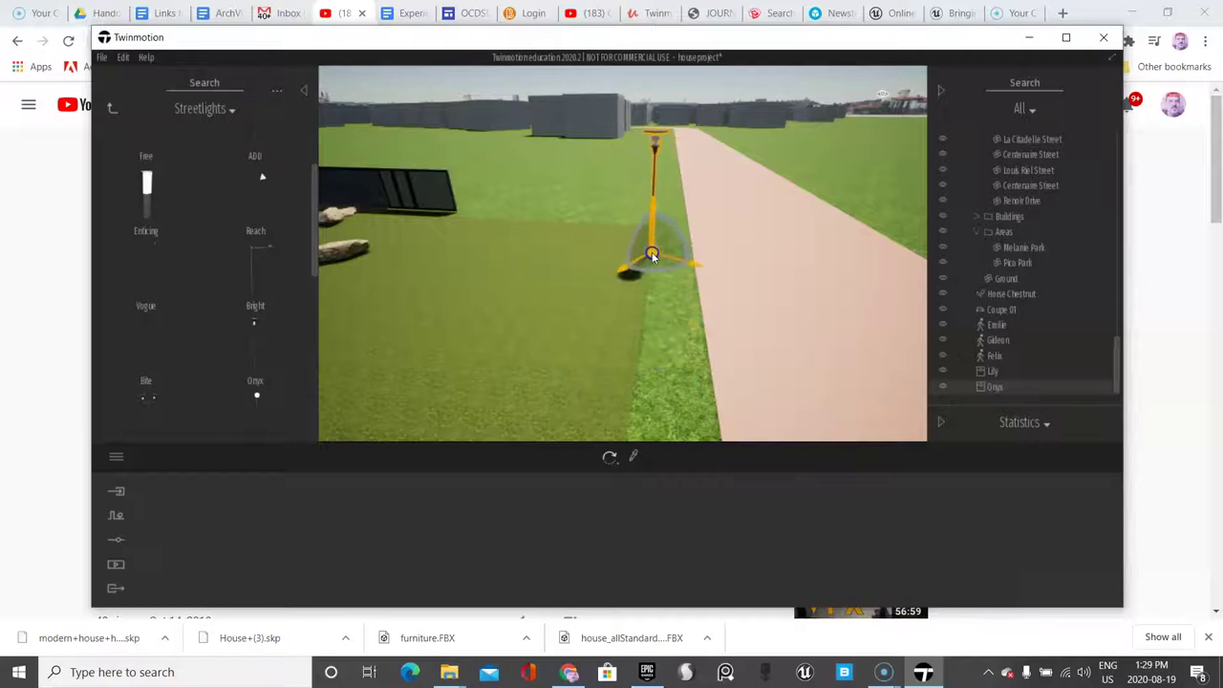
{"action": "scroll", "coordinate": [640, 304], "scroll_direction": "down", "scroll_amount": 1}
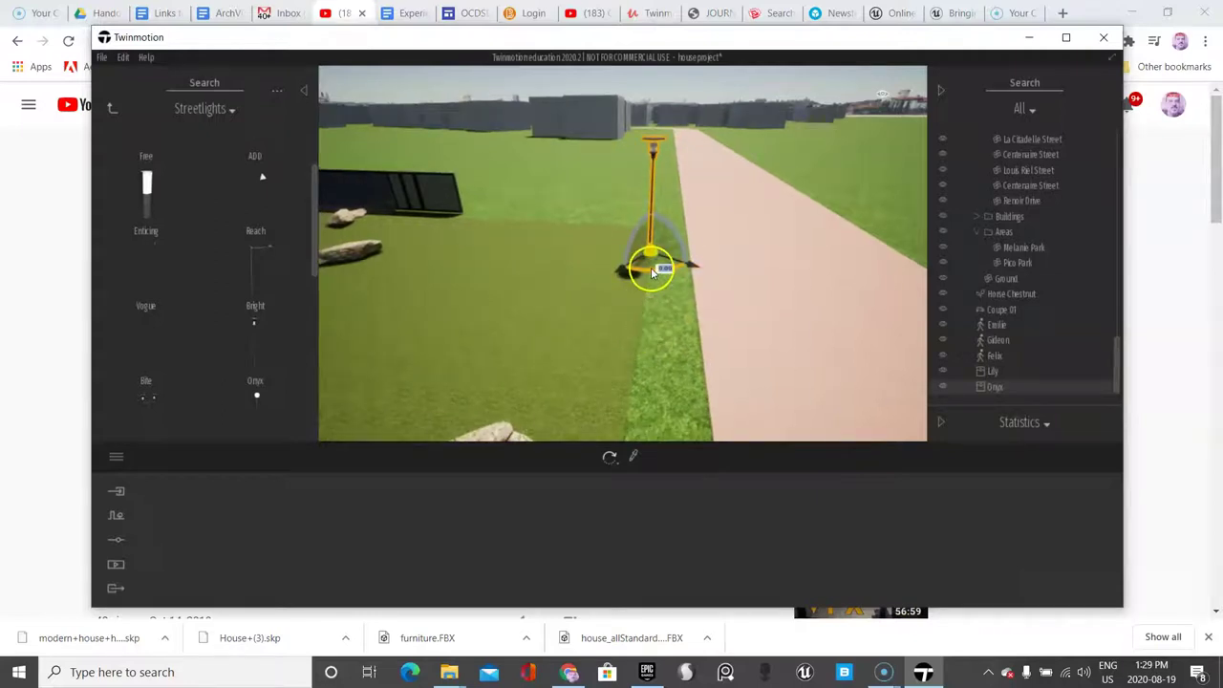
{"action": "mouse_move", "coordinate": [656, 258]}
{"action": "left_mouse_down"}
{"action": "mouse_move", "coordinate": [646, 298]}
{"action": "mouse_move", "coordinate": [652, 261]}
{"action": "left_mouse_up"}
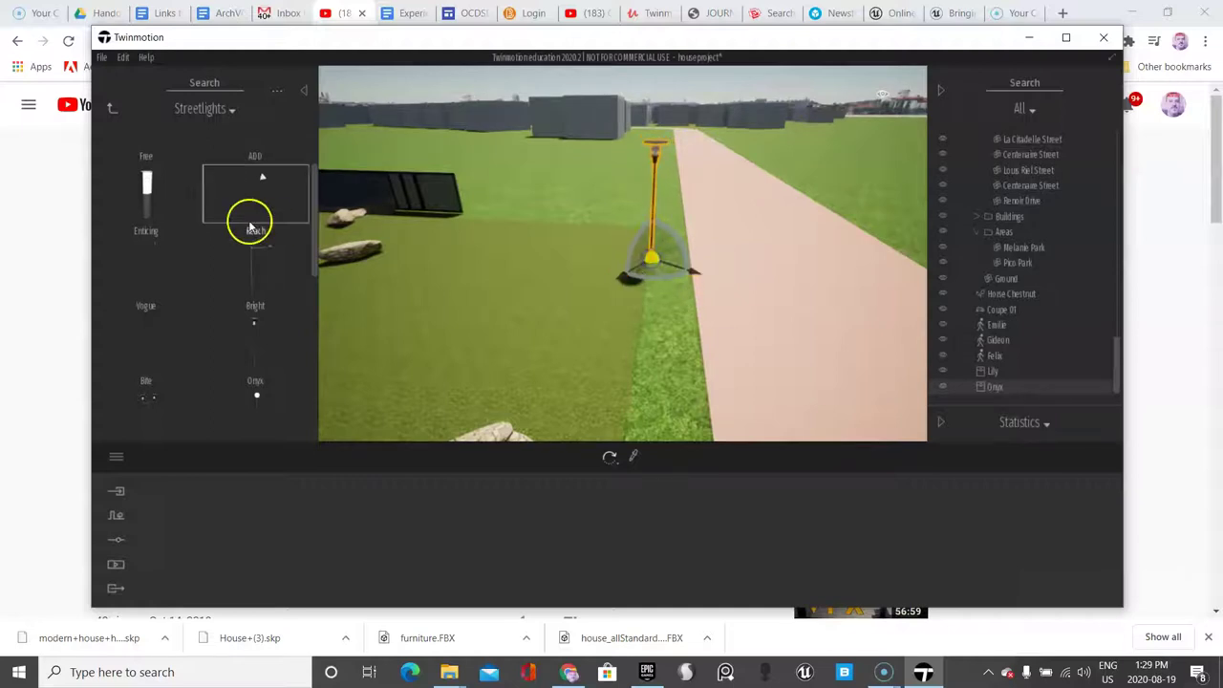
Place a second Onyx streetlight on the grass strip beside the road, near the far end of the dark fence.
{"action": "scroll", "coordinate": [183, 251], "scroll_direction": "up", "scroll_amount": 1}
{"action": "scroll", "coordinate": [184, 248], "scroll_direction": "up", "scroll_amount": 1}
{"action": "scroll", "coordinate": [184, 248], "scroll_direction": "down", "scroll_amount": 1}
{"action": "left_click", "coordinate": [163, 314]}
{"action": "left_click_drag", "start_coordinate": [162, 320], "coordinate": [622, 402]}
{"action": "scroll", "coordinate": [623, 402], "scroll_direction": "down", "scroll_amount": 5}
{"action": "scroll", "coordinate": [622, 409], "scroll_direction": "down", "scroll_amount": 4}
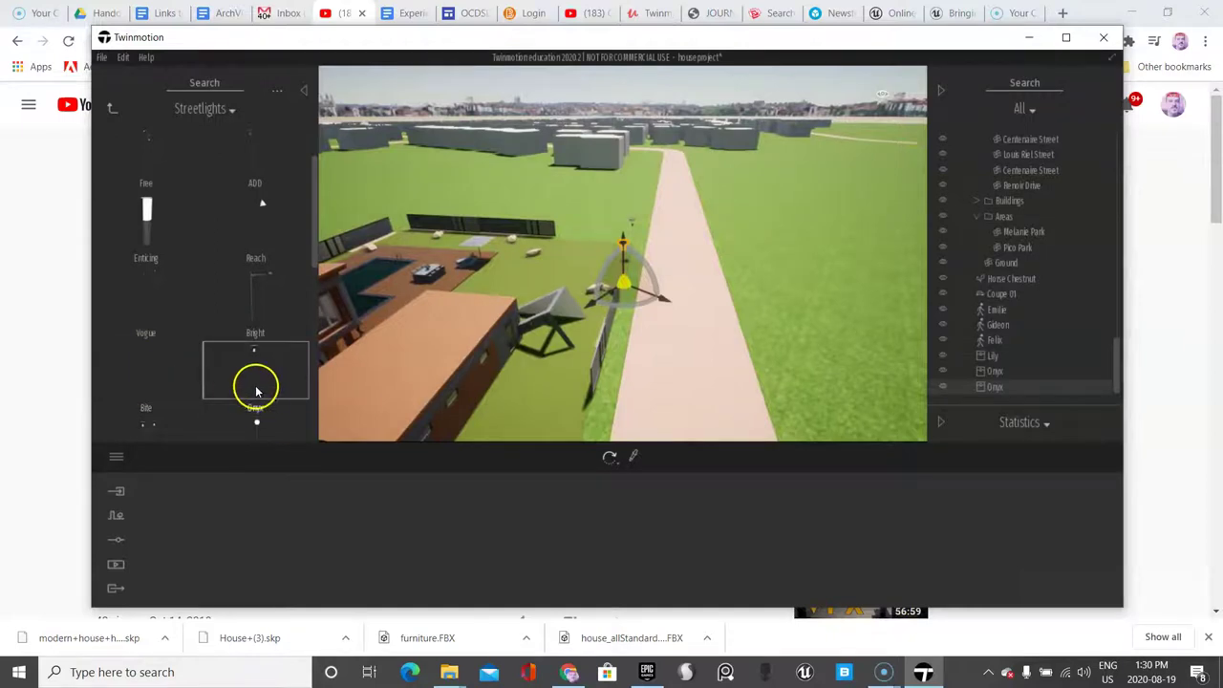
Place a third Onyx streetlight before the near end of the dark fence and align it with the grass strip along the road.
{"action": "left_click_drag", "start_coordinate": [259, 388], "coordinate": [587, 412]}
{"action": "key", "text": "f"}
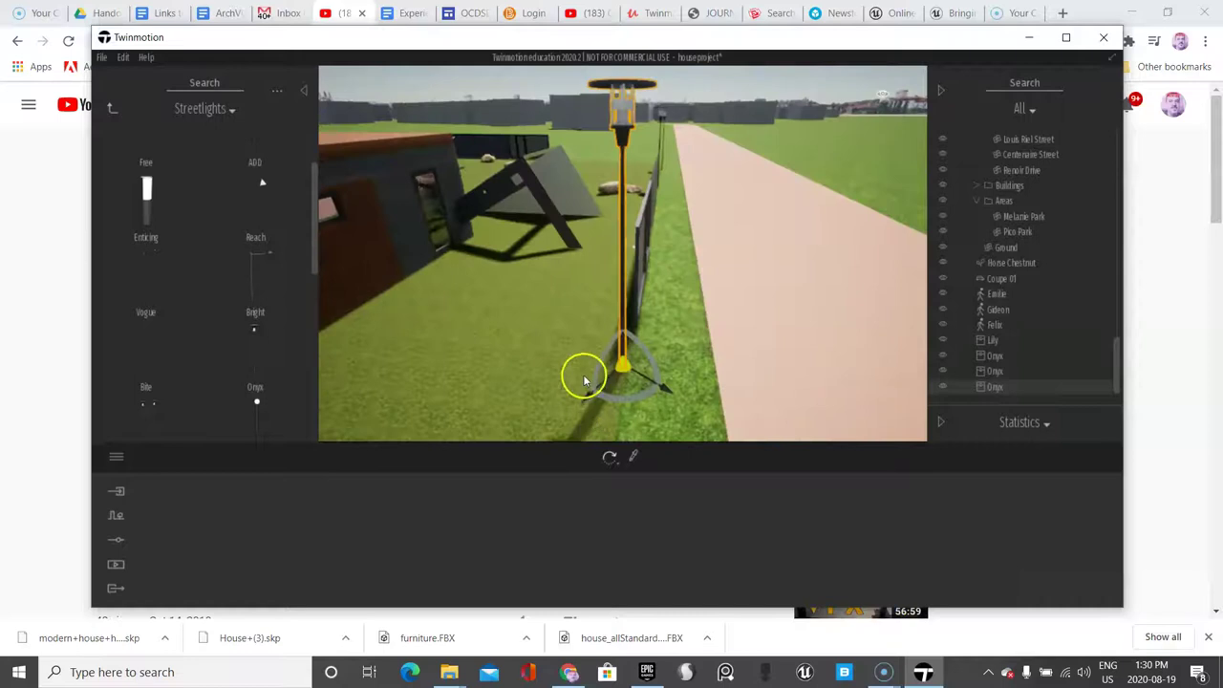
{"action": "left_click_drag", "start_coordinate": [534, 348], "coordinate": [619, 315]}
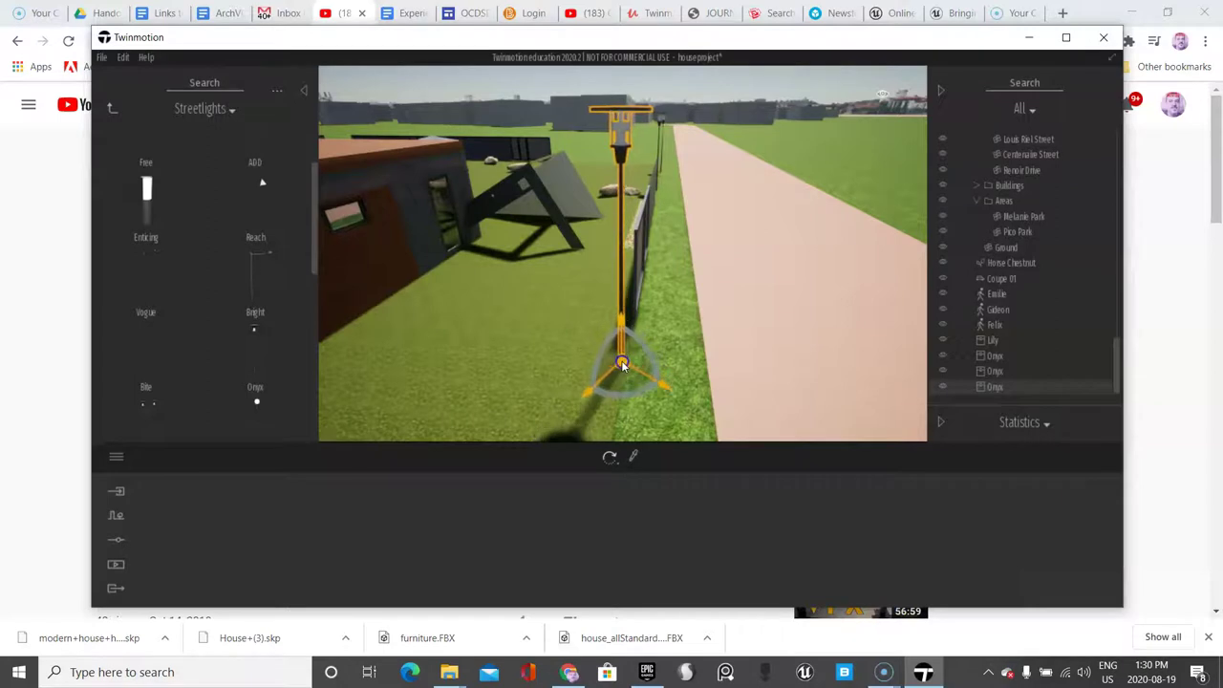
{"action": "left_click_drag", "start_coordinate": [622, 365], "coordinate": [614, 439]}
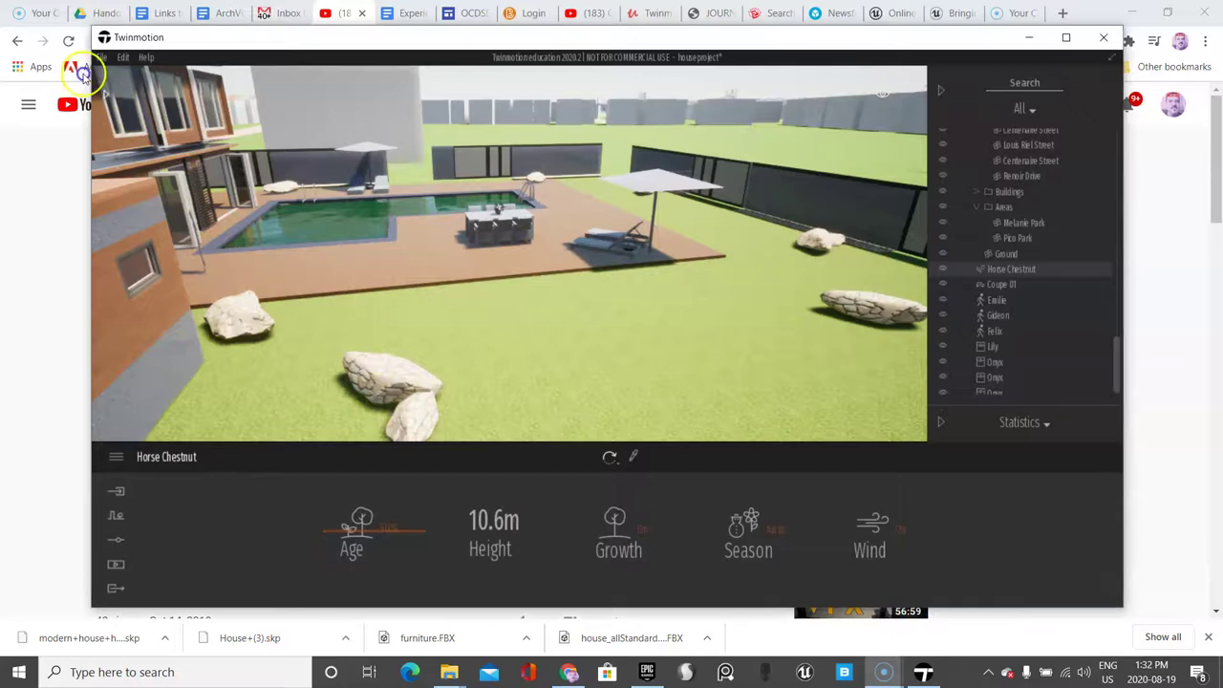
Place the animated human Michael on the wooden pool deck and set his pose to Speaking.
{"action": "left_click", "coordinate": [103, 93]}
{"action": "left_click", "coordinate": [153, 329]}
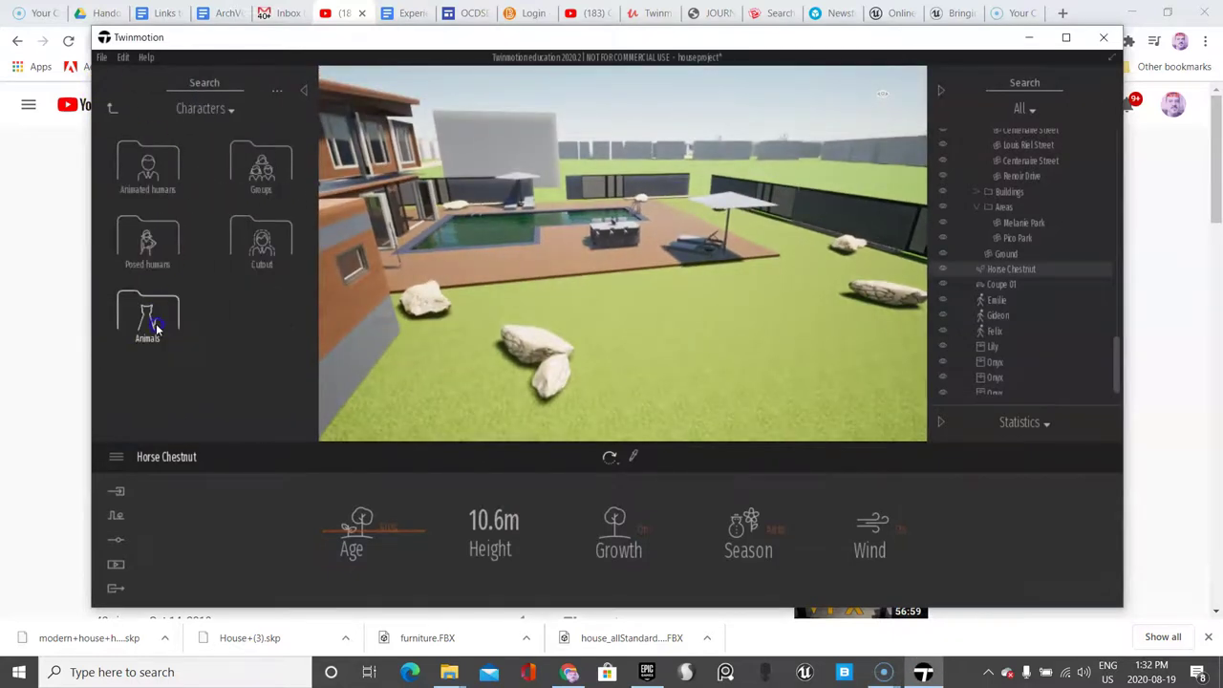
{"action": "left_click", "coordinate": [143, 186]}
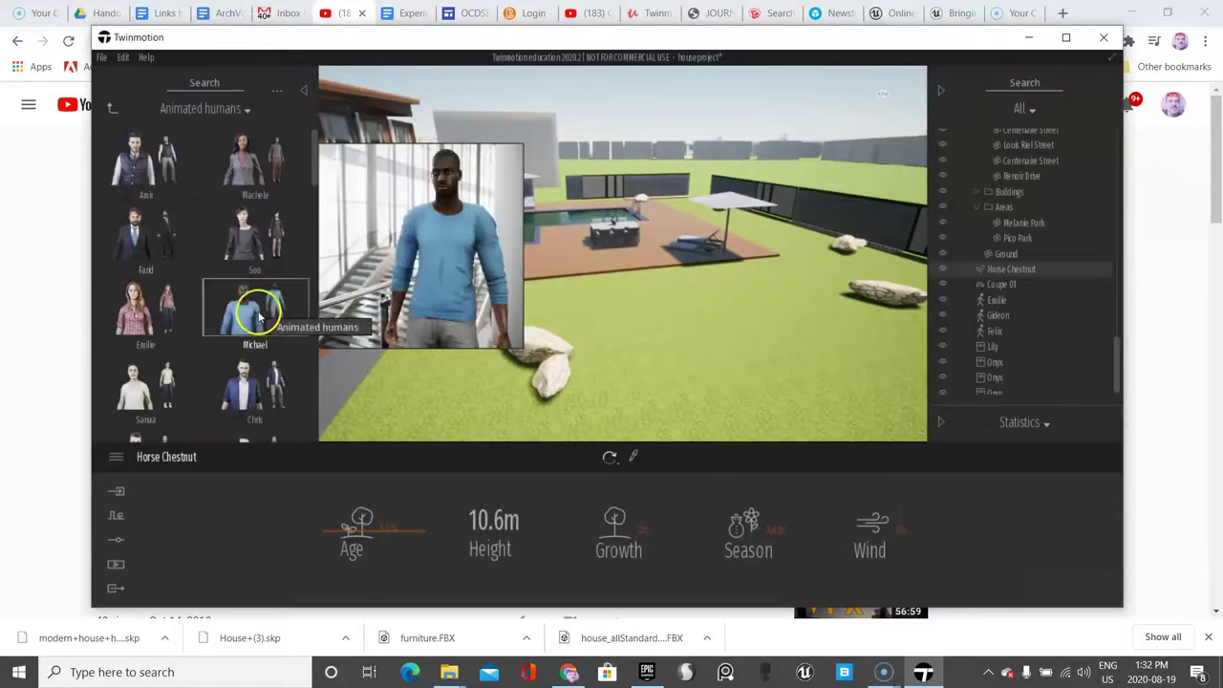
{"action": "left_click_drag", "start_coordinate": [208, 253], "coordinate": [543, 278]}
{"action": "left_click", "coordinate": [622, 539]}
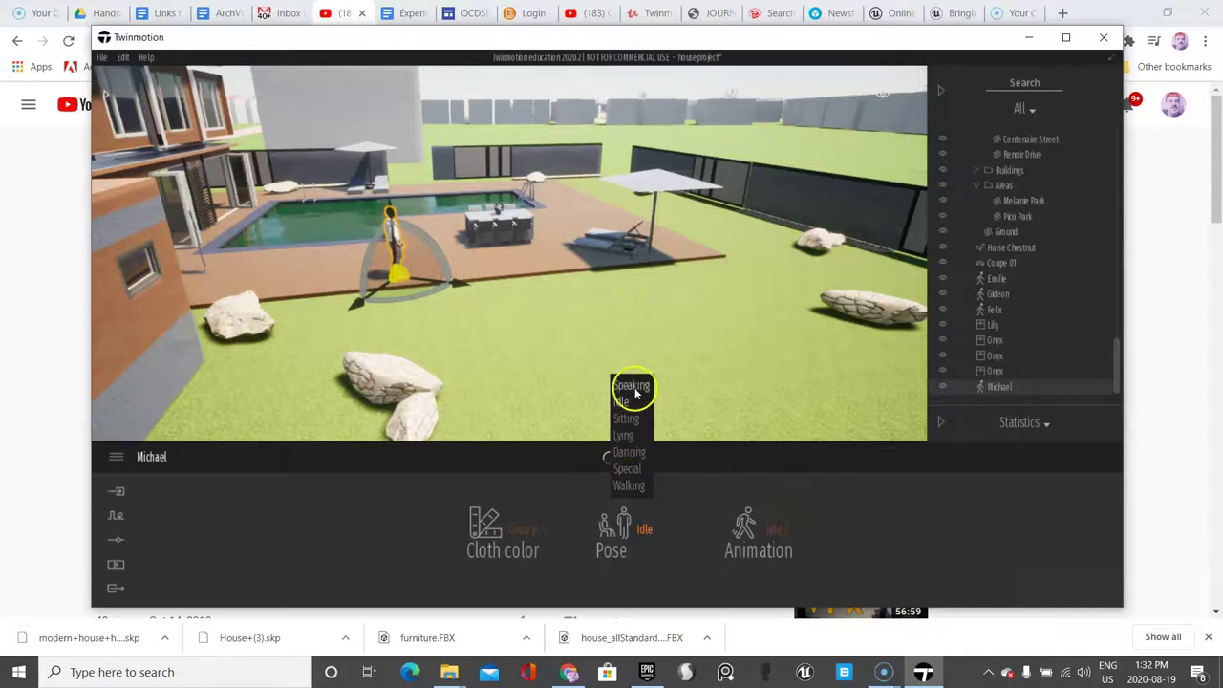
{"action": "left_click", "coordinate": [631, 385]}
Place the animated human Chris on the deck beside the dining table and set his pose to Speaking.
{"action": "left_click", "coordinate": [131, 122]}
{"action": "left_click", "coordinate": [110, 96]}
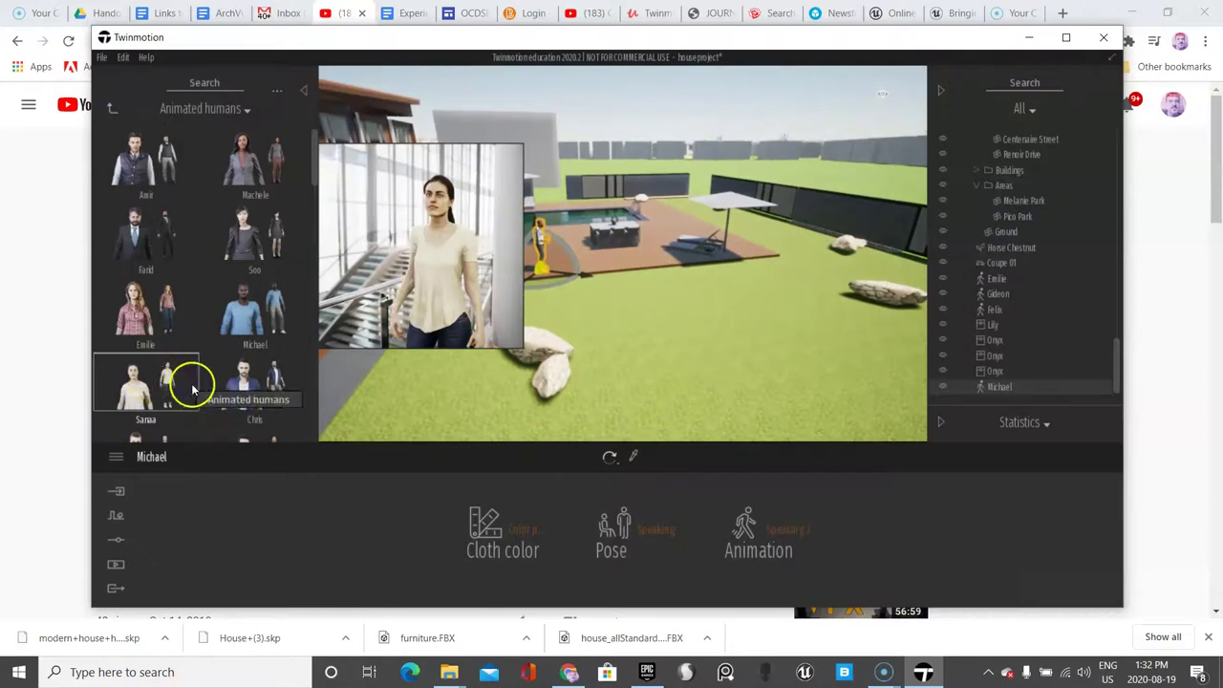
{"action": "left_click_drag", "start_coordinate": [239, 391], "coordinate": [580, 249]}
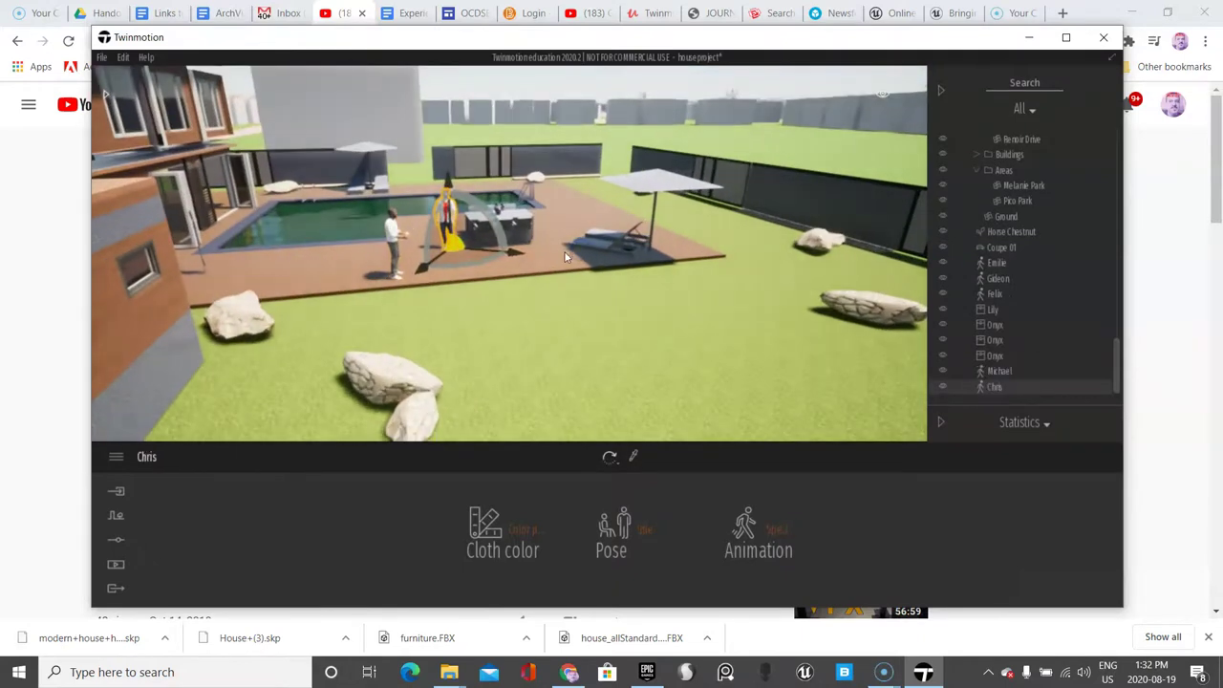
{"action": "left_click", "coordinate": [601, 565]}
{"action": "left_click", "coordinate": [541, 366]}
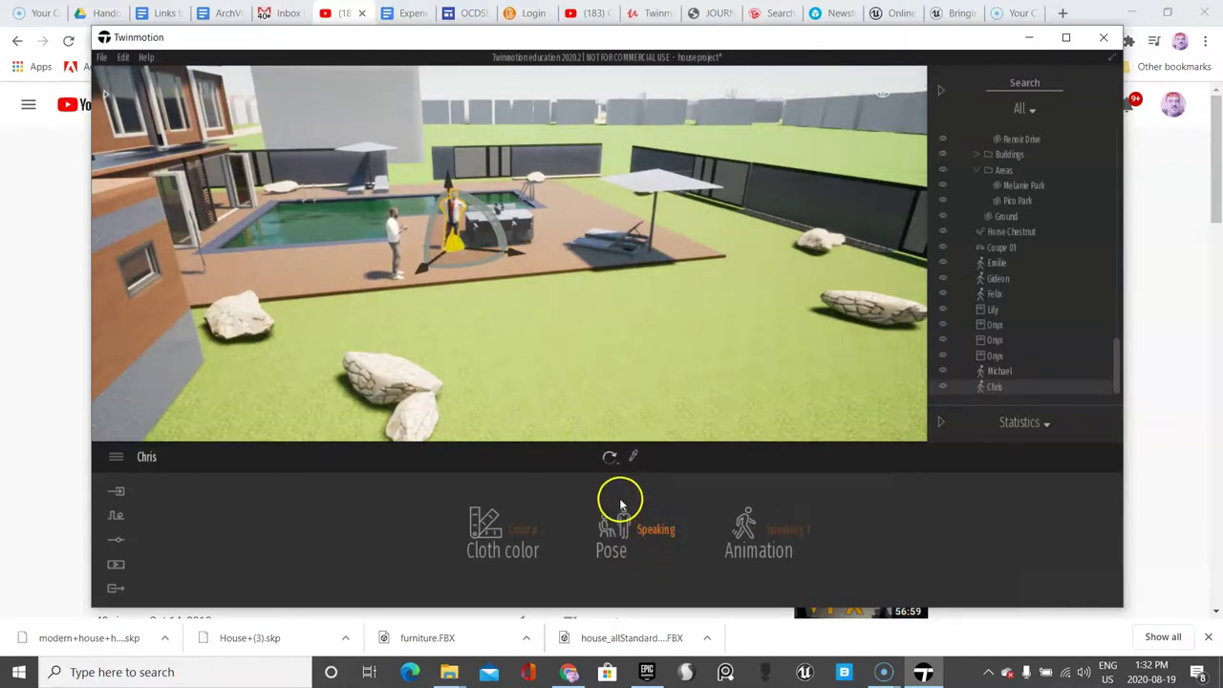
Rotate Chris about his vertical axis to turn him towards Michael.
{"action": "key", "text": "f"}
{"action": "scroll", "coordinate": [538, 411], "scroll_direction": "down", "scroll_amount": 1}
{"action": "left_click", "coordinate": [527, 417]}
{"action": "left_click_drag", "start_coordinate": [527, 417], "coordinate": [475, 429]}
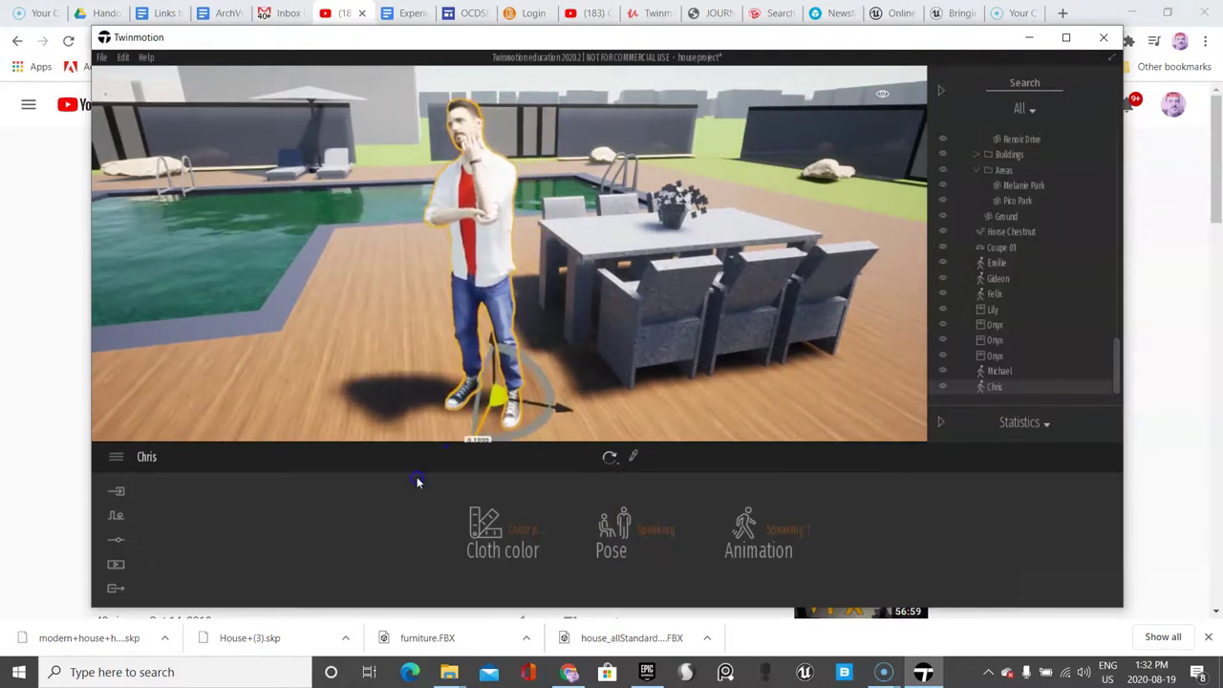
{"action": "scroll", "coordinate": [368, 354], "scroll_direction": "down", "scroll_amount": 5}
{"action": "left_click", "coordinate": [502, 346]}
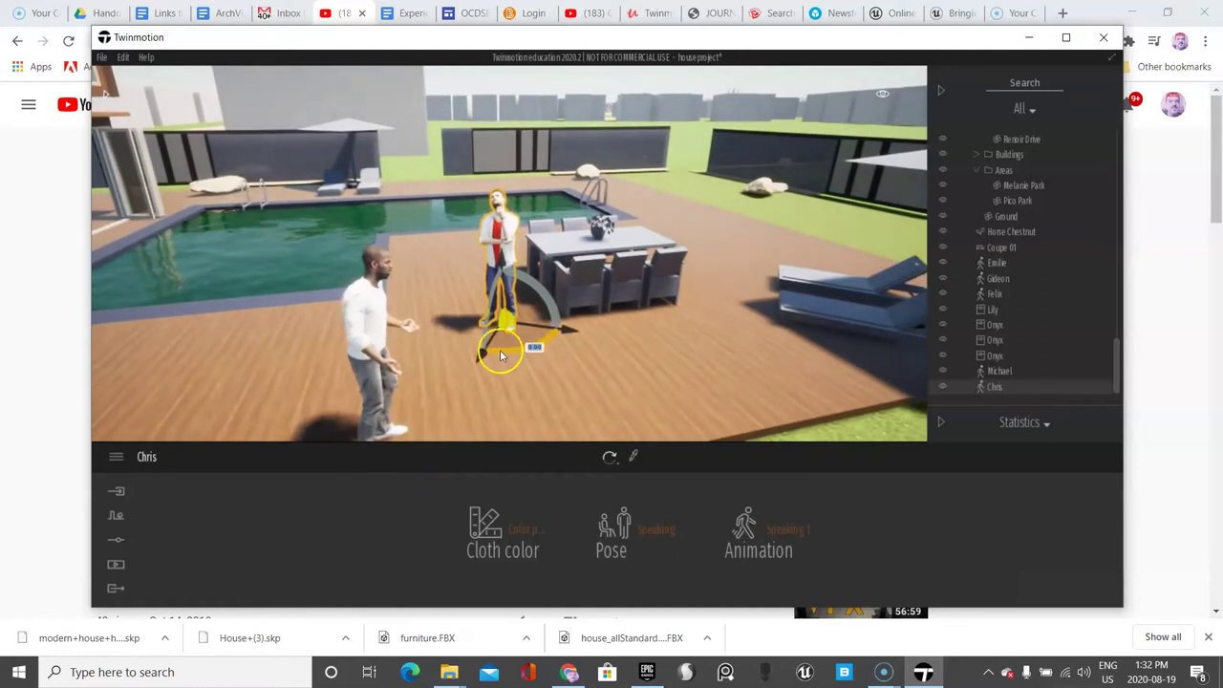
Move Michael across the deck to stand close to Chris, facing him in conversation.
{"action": "left_click", "coordinate": [375, 397]}
{"action": "scroll", "coordinate": [428, 438], "scroll_direction": "down", "scroll_amount": 2}
{"action": "scroll", "coordinate": [428, 437], "scroll_direction": "down", "scroll_amount": 2}
{"action": "left_click_drag", "start_coordinate": [431, 423], "coordinate": [425, 365]}
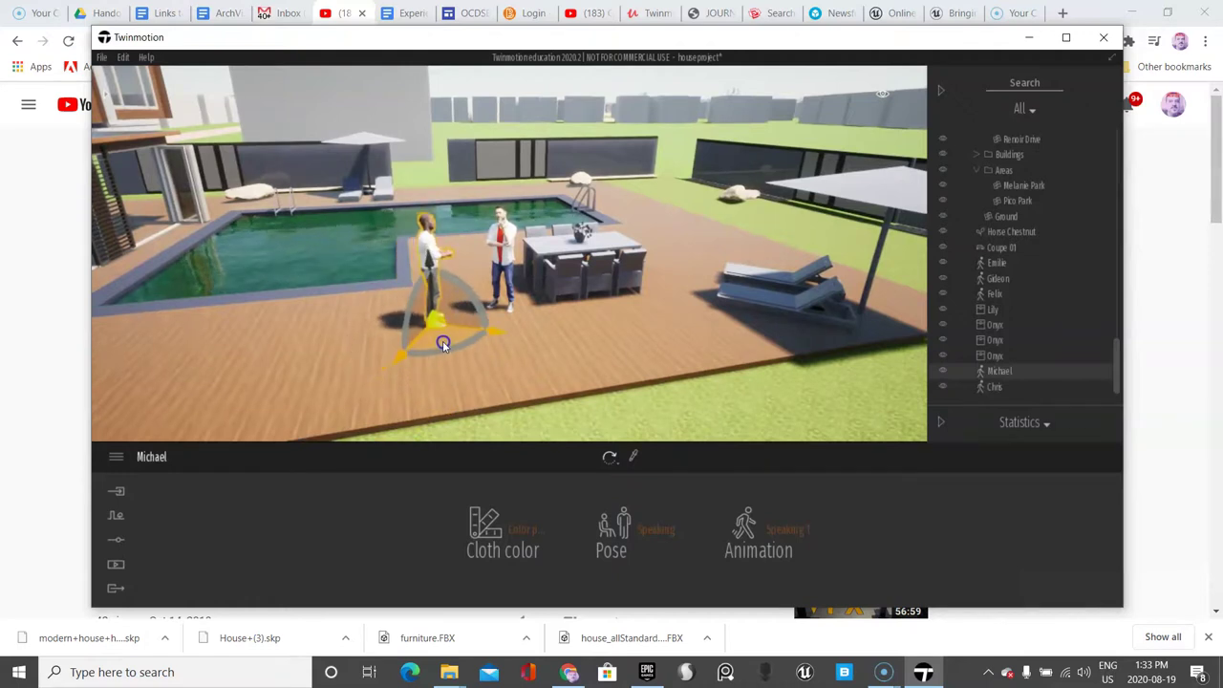
{"action": "left_click", "coordinate": [519, 425]}
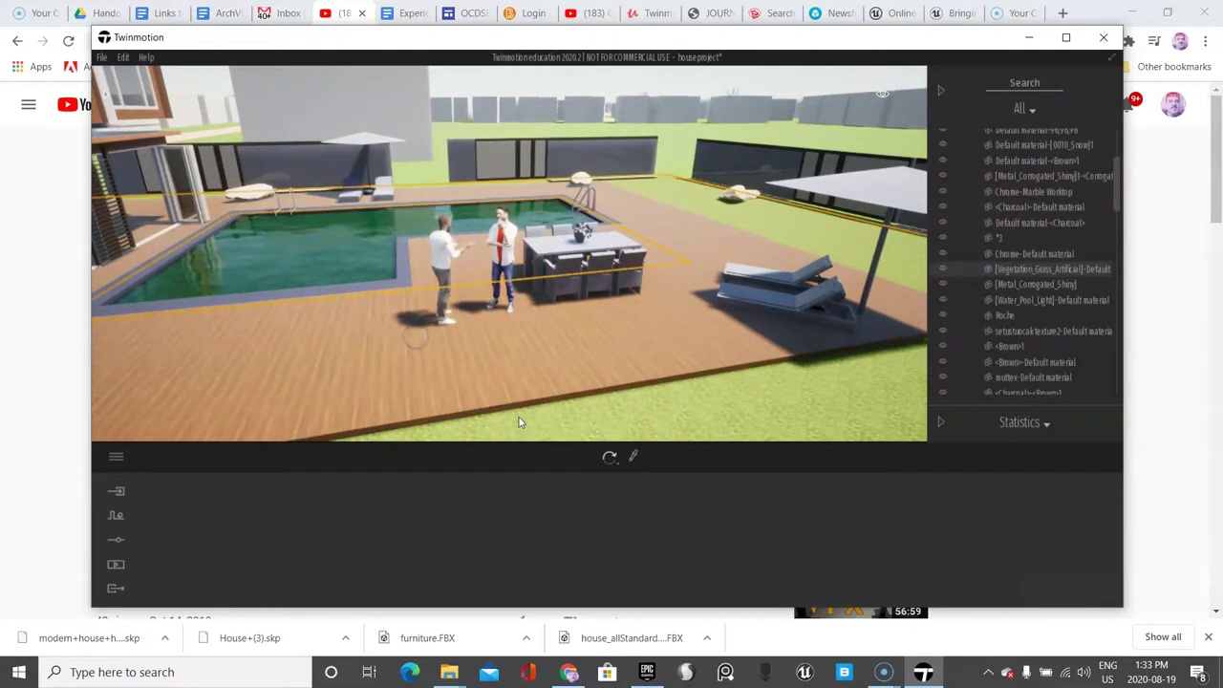
{"action": "scroll", "coordinate": [502, 397], "scroll_direction": "down", "scroll_amount": 3}
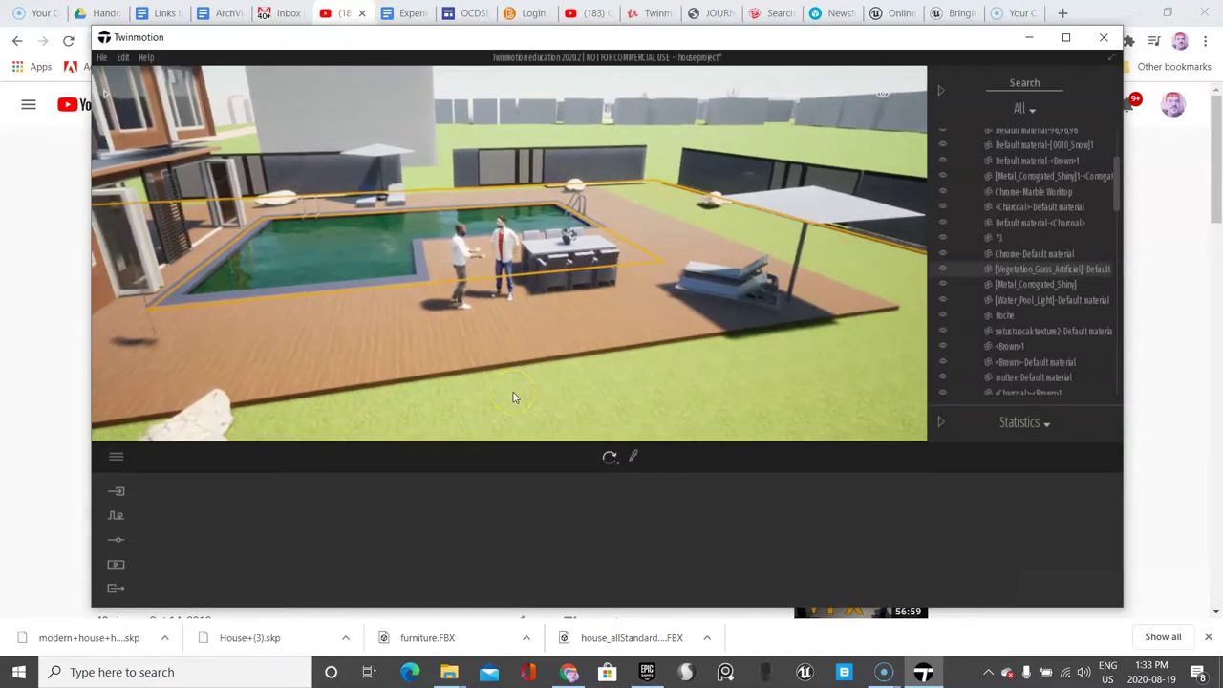
{"action": "left_click_drag", "start_coordinate": [513, 396], "coordinate": [527, 406]}
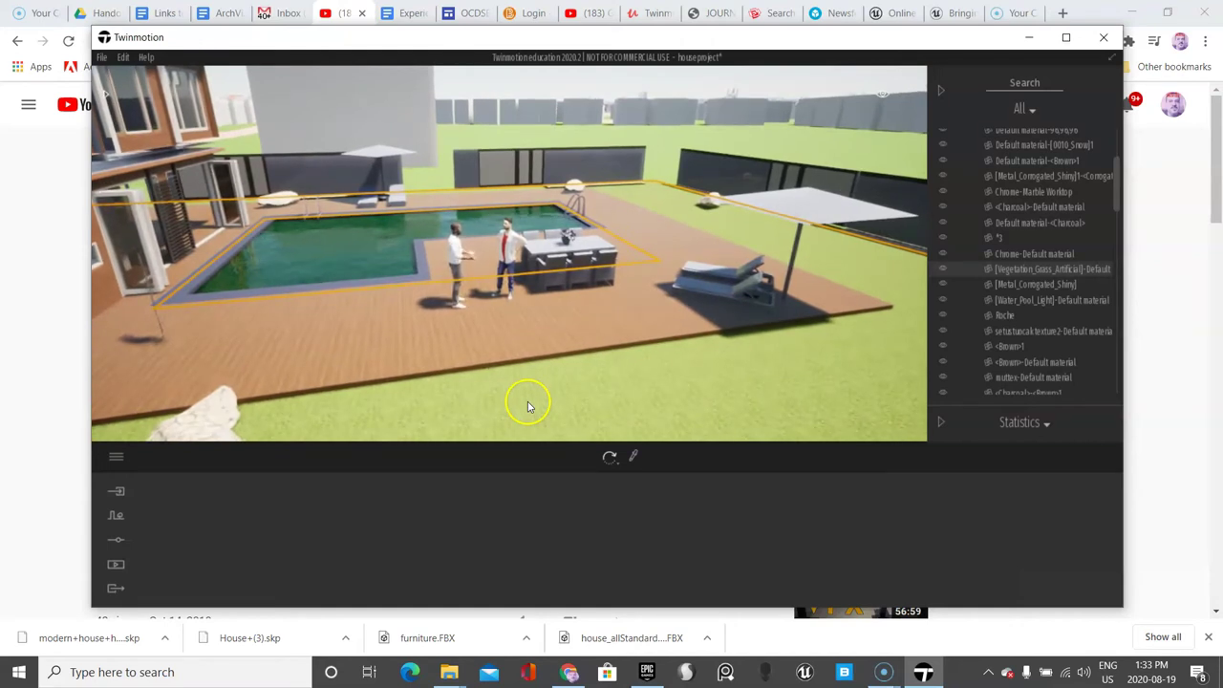